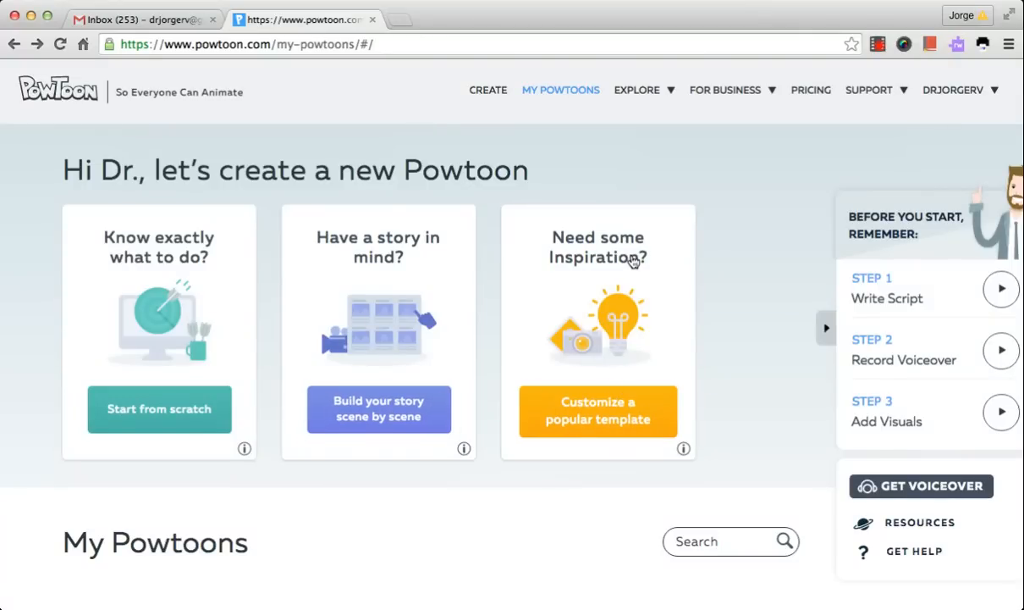
Step: Open the popular template gallery and choose All in the Education template category
click(596, 414)
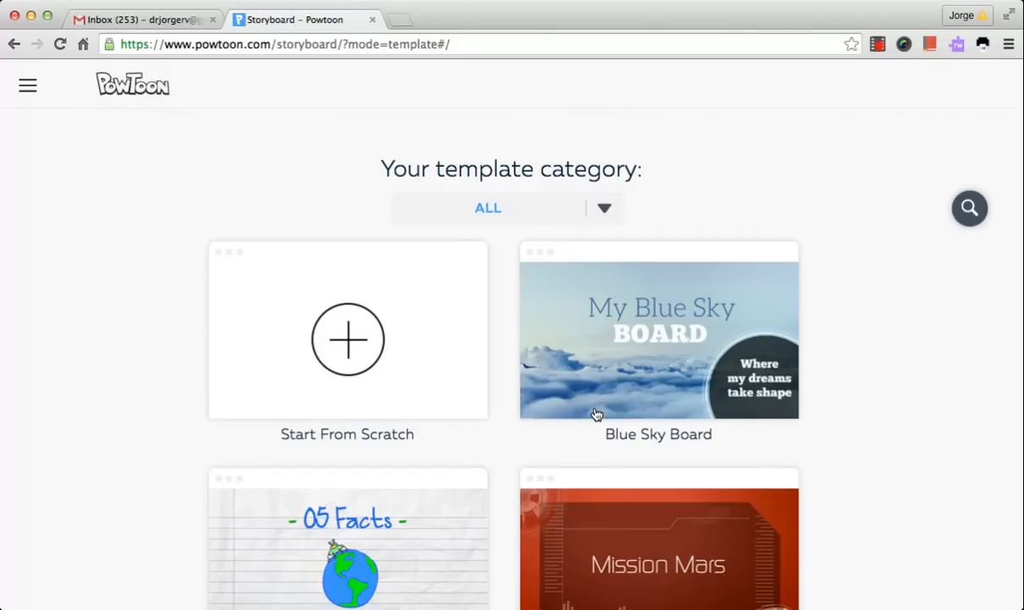
click(605, 210)
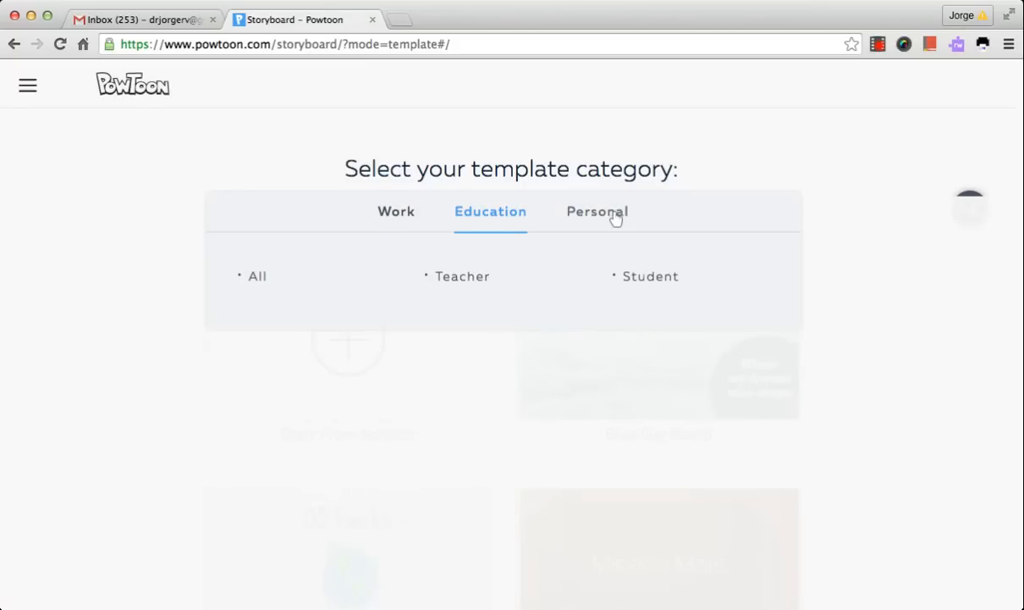
click(606, 217)
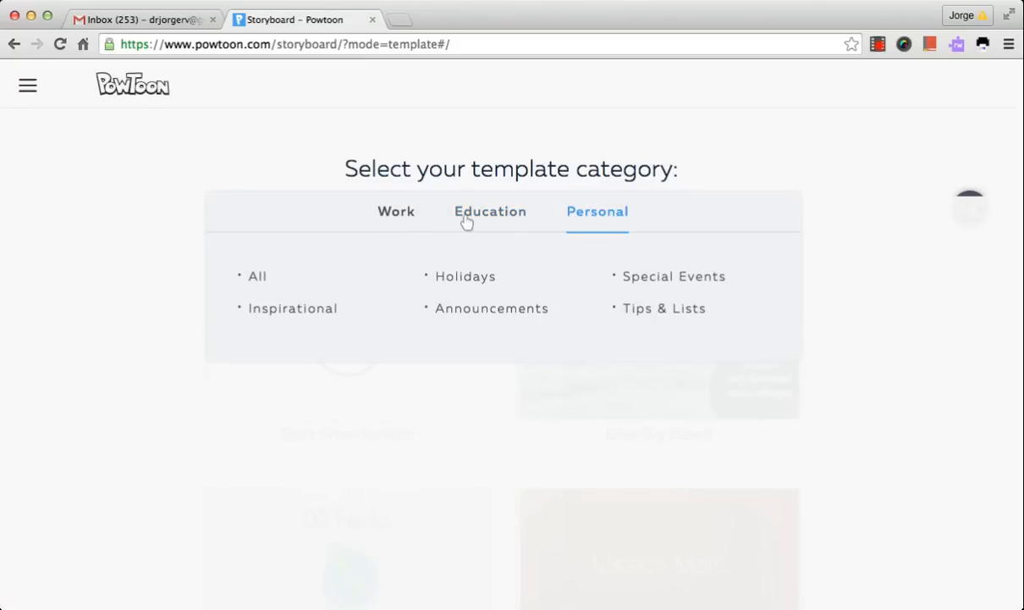
click(403, 219)
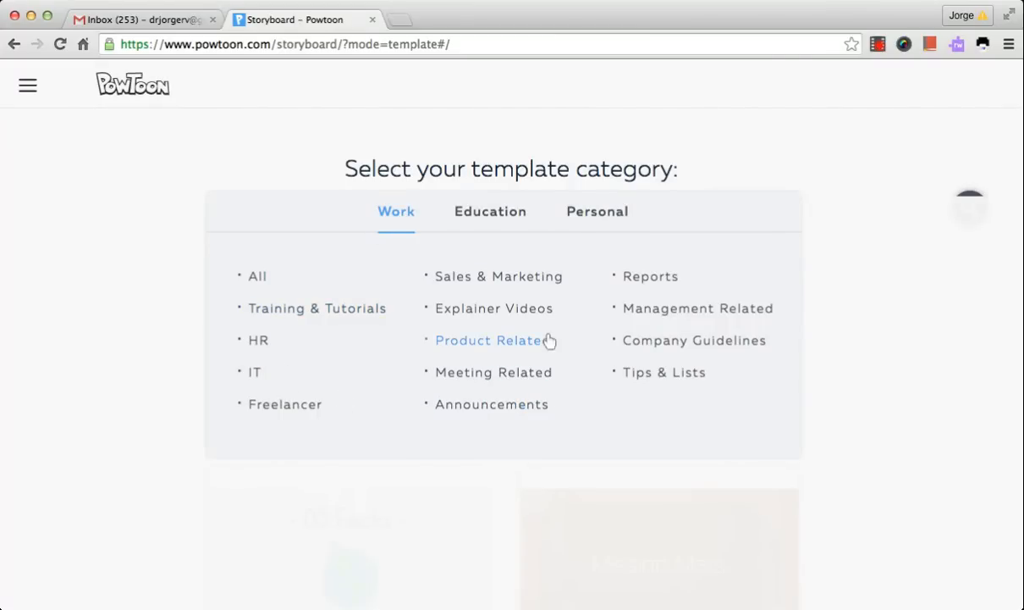
click(496, 212)
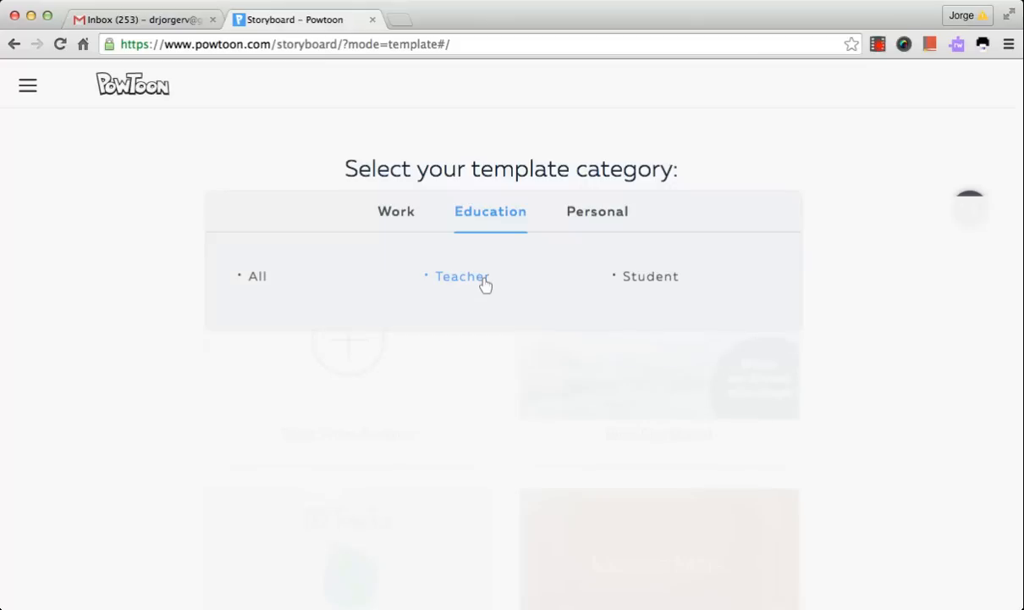
click(256, 279)
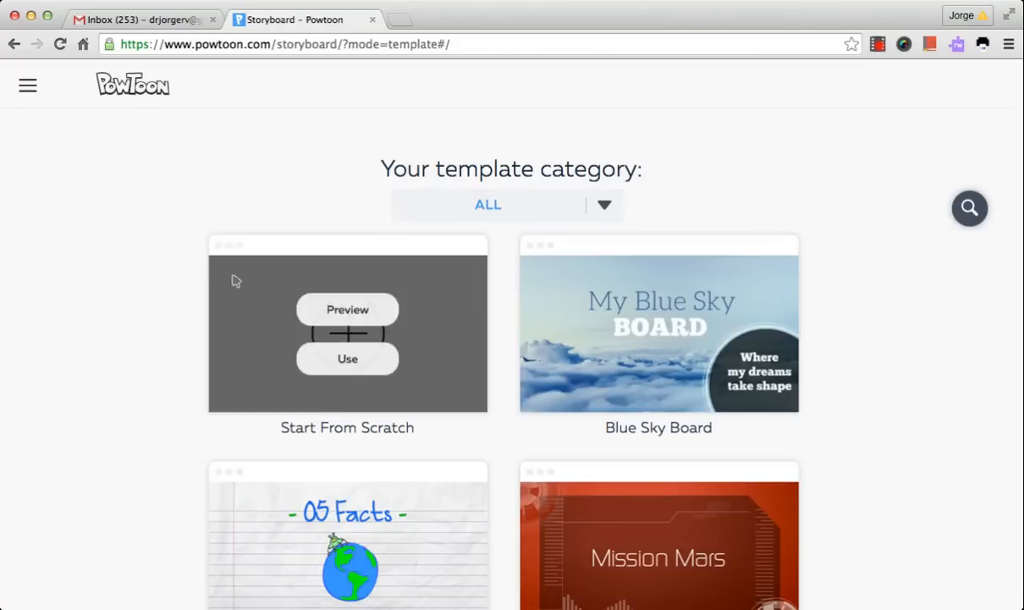
Step: Browse the thumbnails of the Education templates
scroll(117, 288, down, 1)
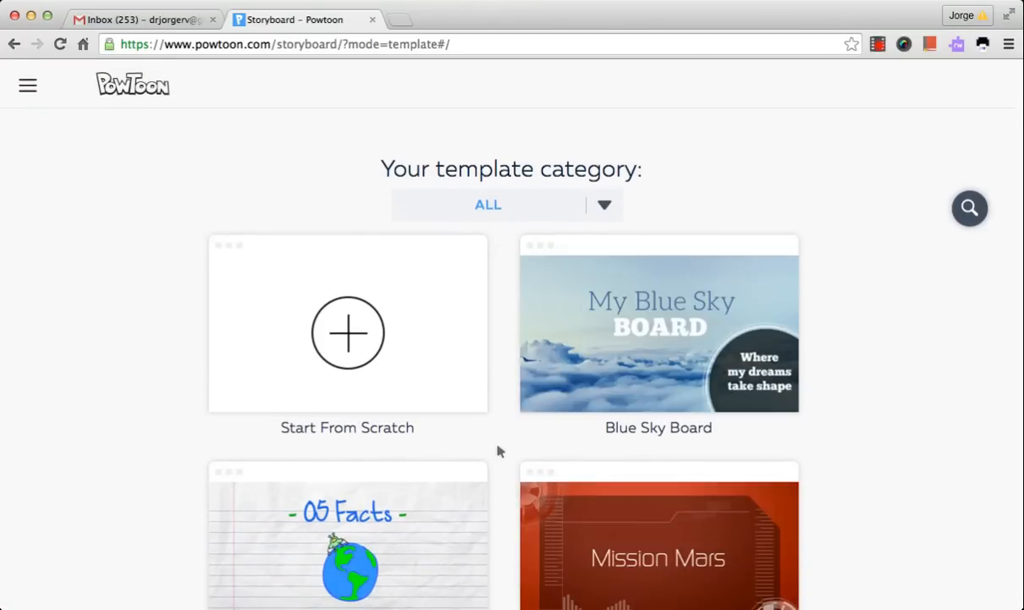
scroll(493, 446, down, 3)
scroll(495, 447, up, 2)
scroll(495, 447, down, 3)
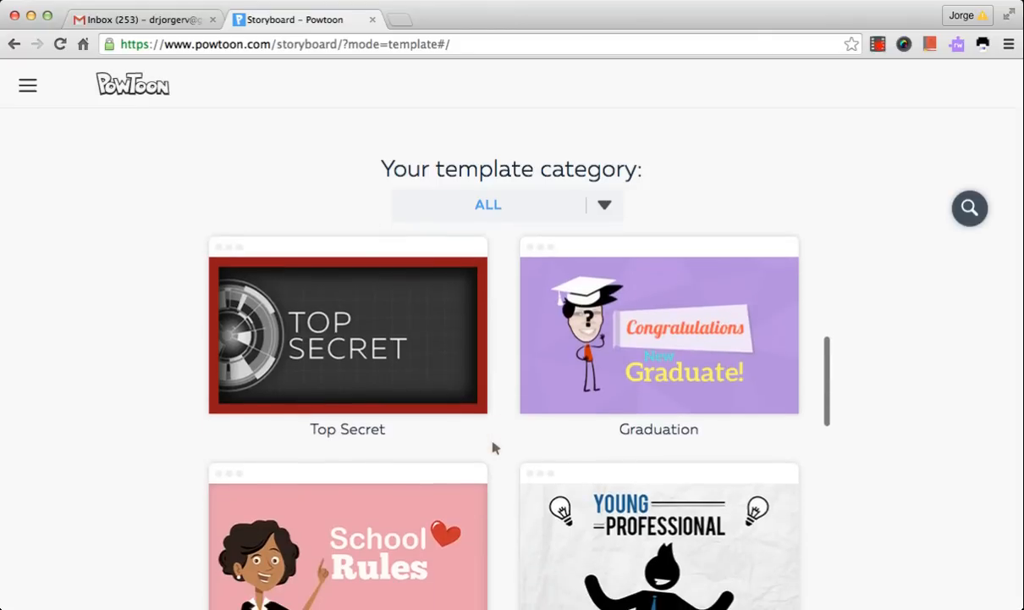
scroll(496, 448, down, 2)
scroll(495, 448, down, 2)
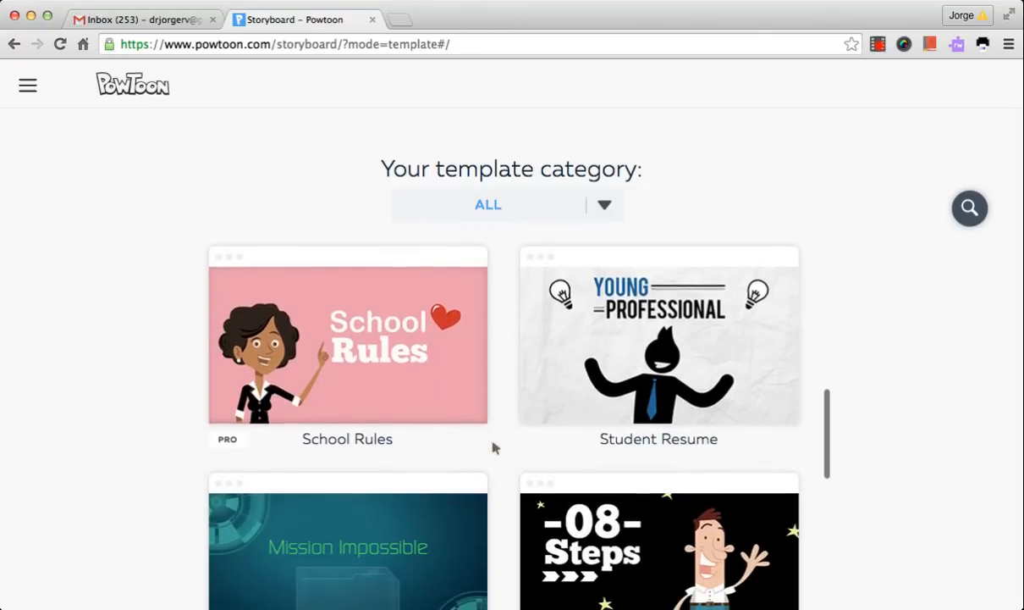
scroll(495, 448, up, 1)
scroll(495, 448, up, 1)
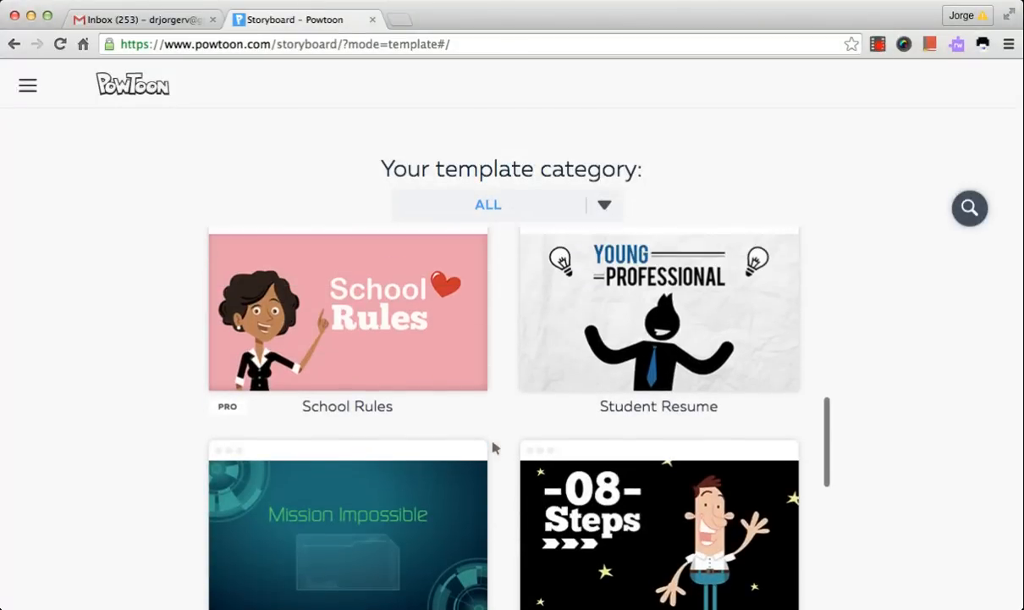
Step: Preview the Student Resume template, pause its video and close the preview
mouse_move(629, 335)
click(660, 289)
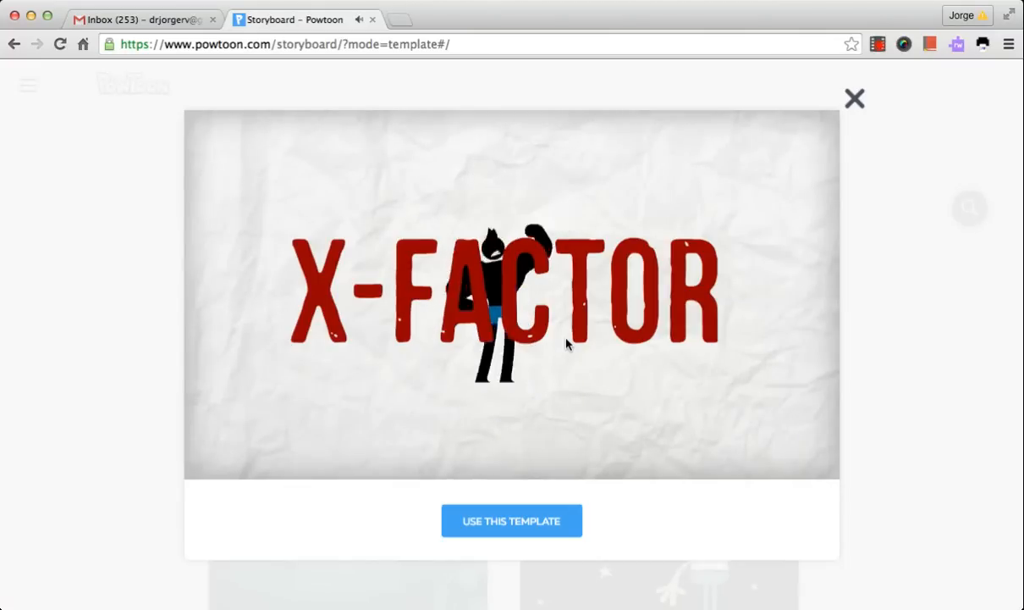
mouse_move(388, 438)
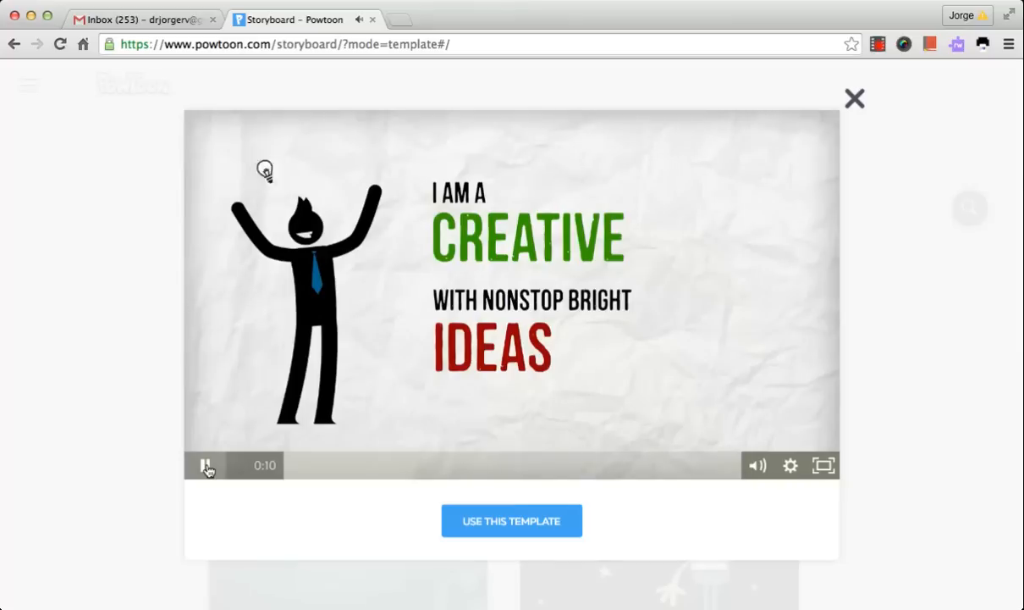
click(207, 468)
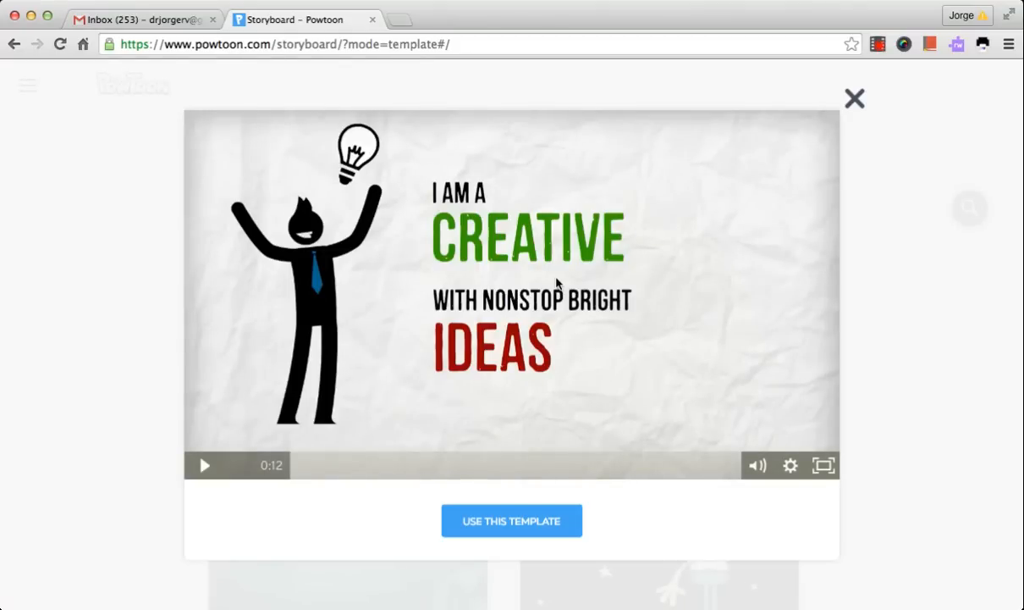
click(856, 102)
Step: Find the Teacher Intro template, preview its video, pause it and close the preview
mouse_move(285, 377)
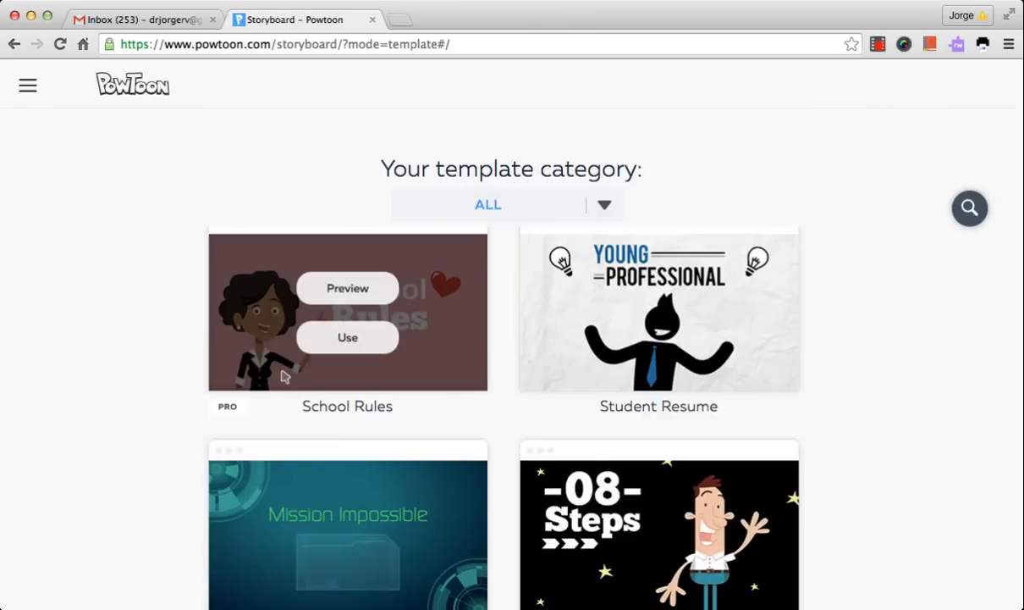
scroll(285, 377, down, 6)
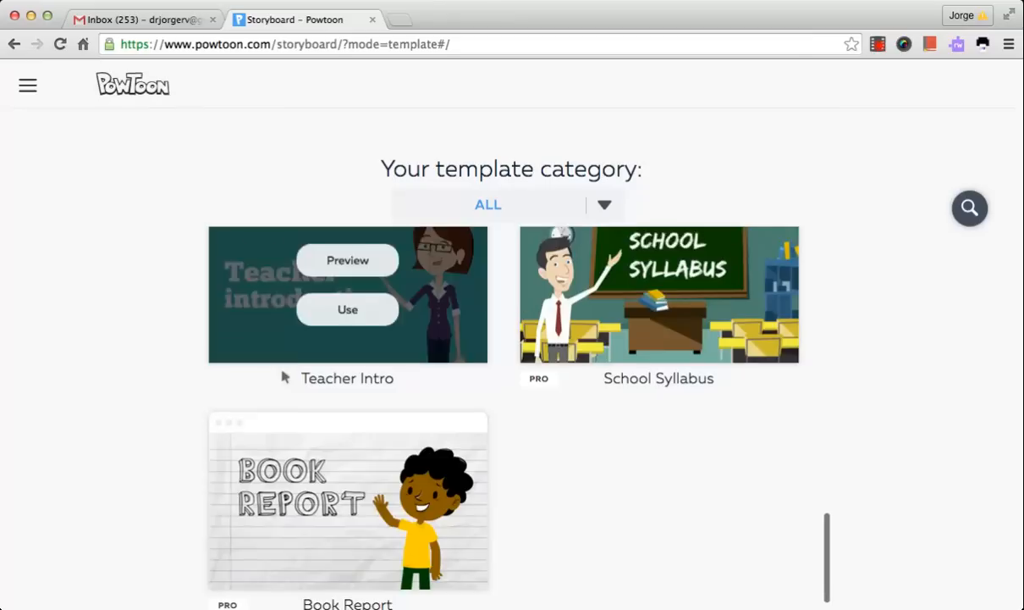
scroll(284, 377, up, 2)
scroll(284, 376, down, 3)
scroll(284, 377, up, 4)
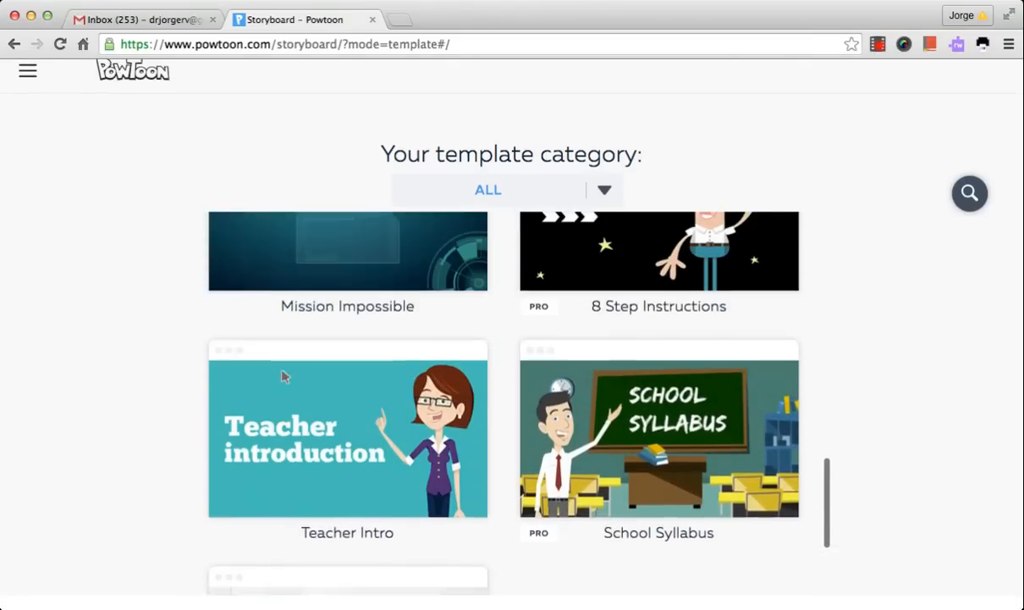
scroll(285, 376, down, 3)
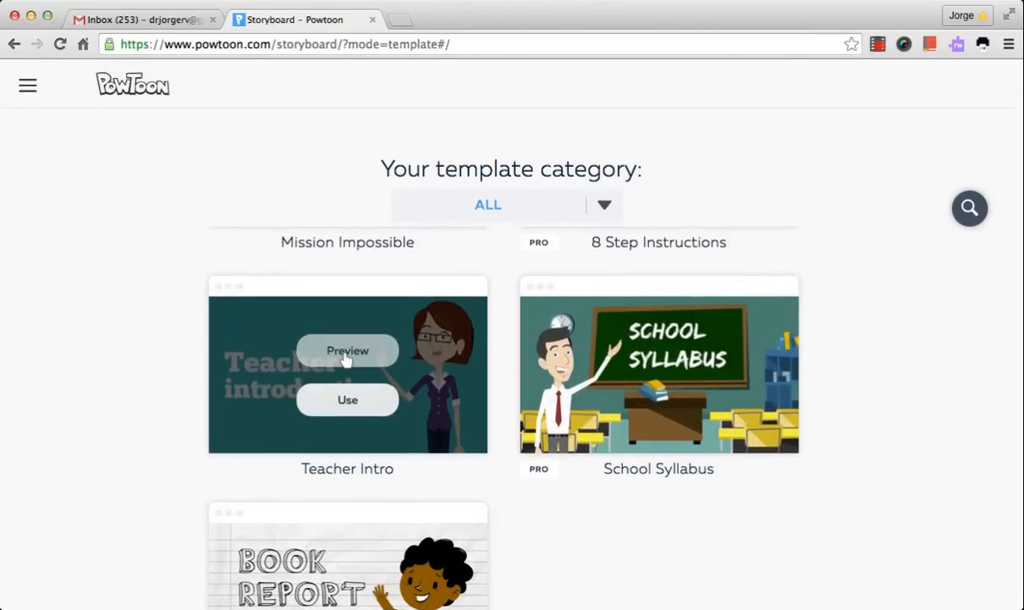
click(346, 354)
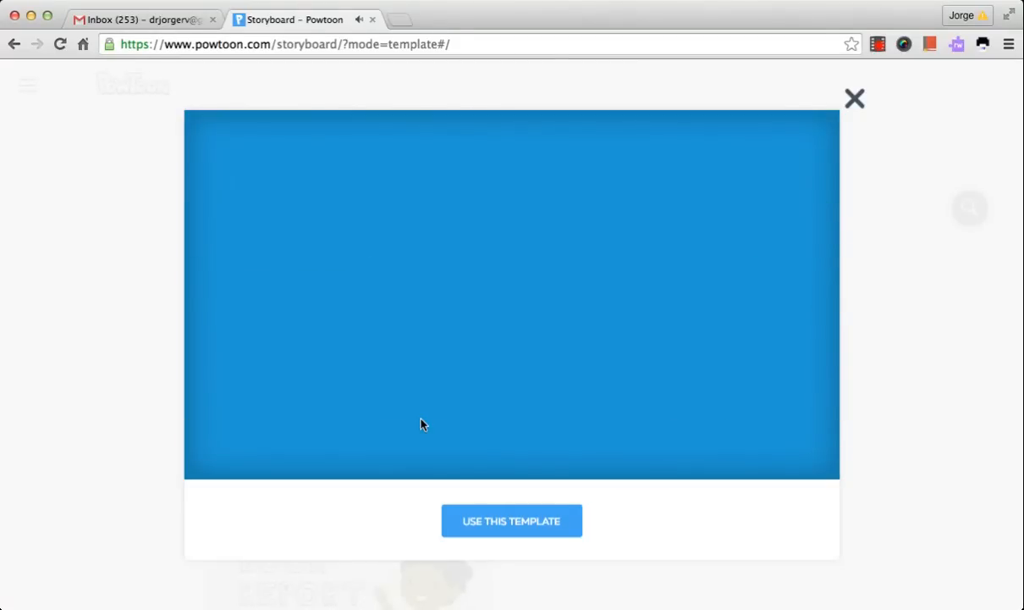
mouse_move(206, 474)
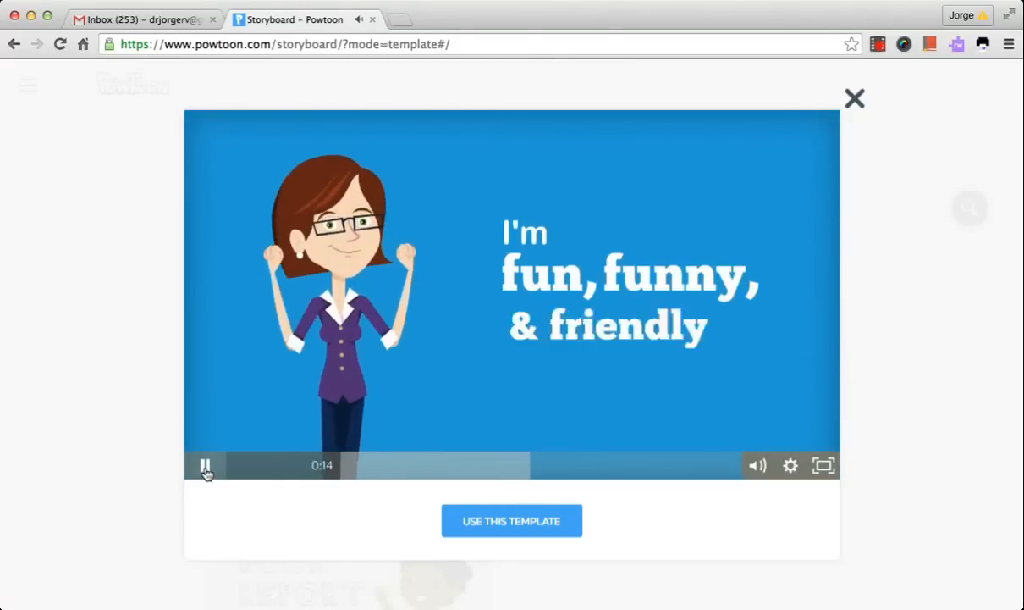
click(205, 467)
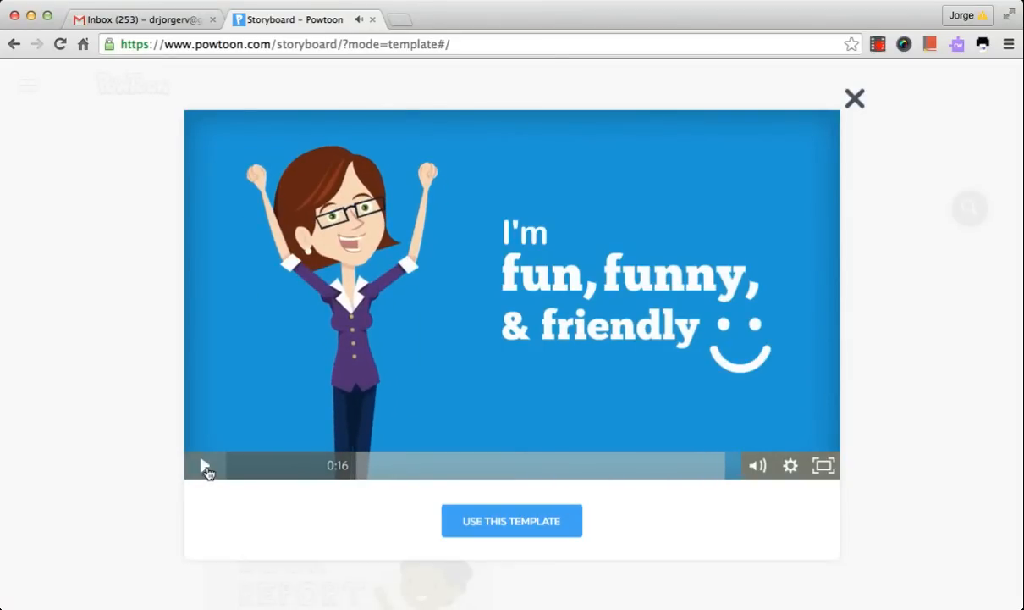
click(854, 98)
Step: Preview the School Syllabus template and start a new Powtoon from it
mouse_move(591, 418)
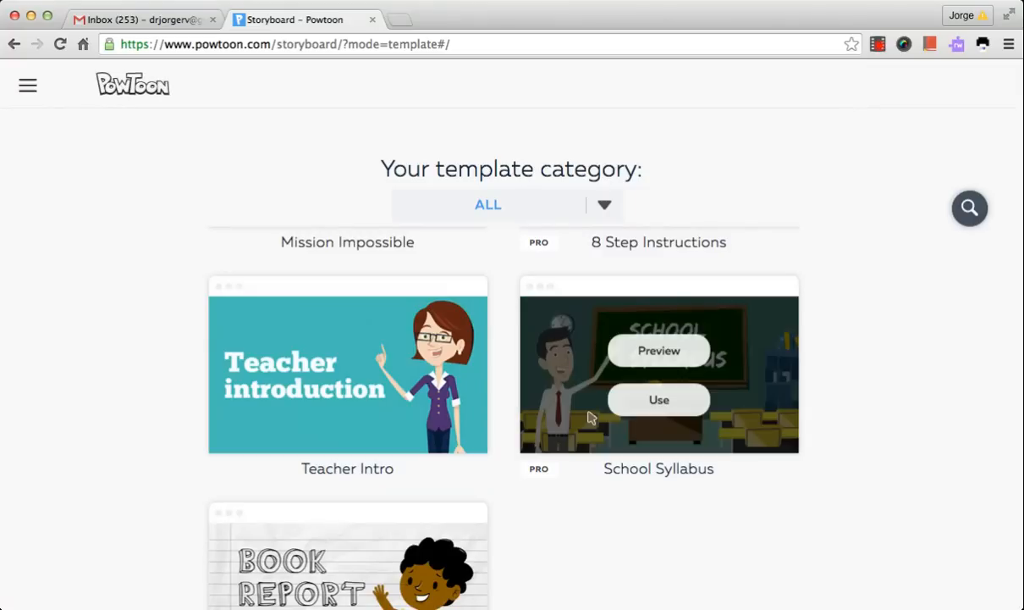
click(647, 355)
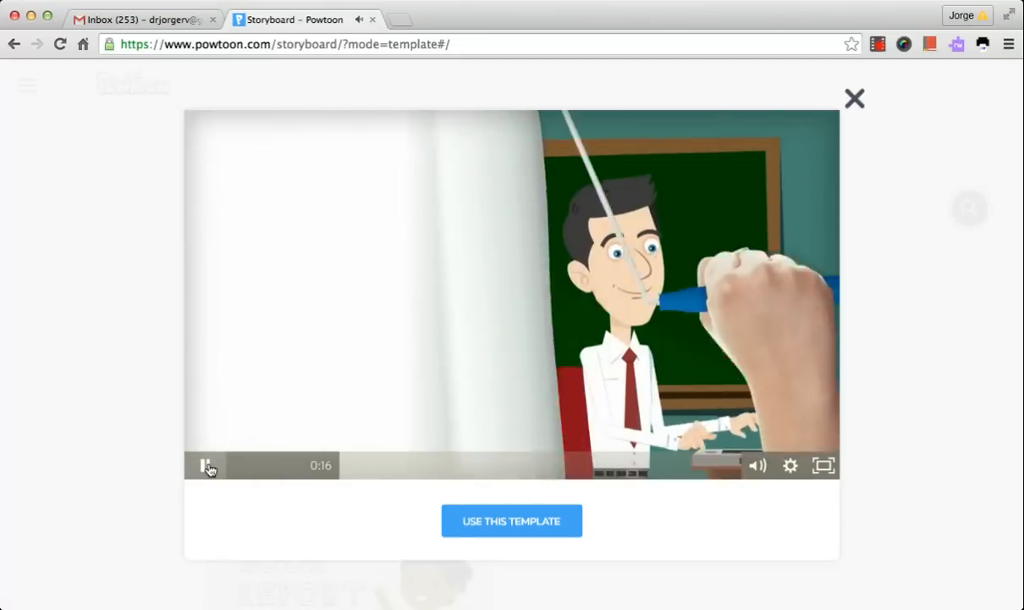
click(208, 466)
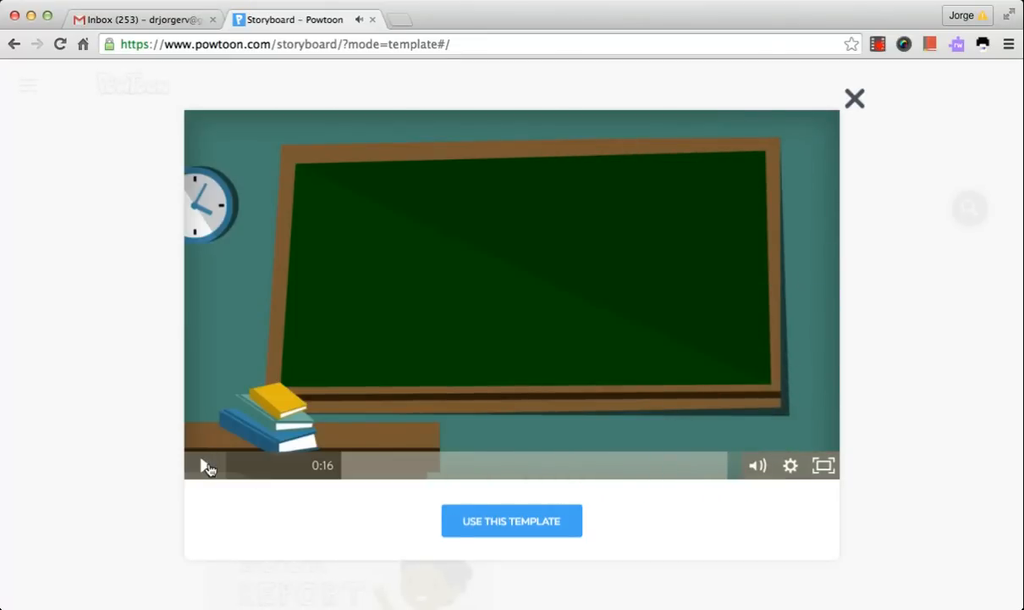
click(515, 523)
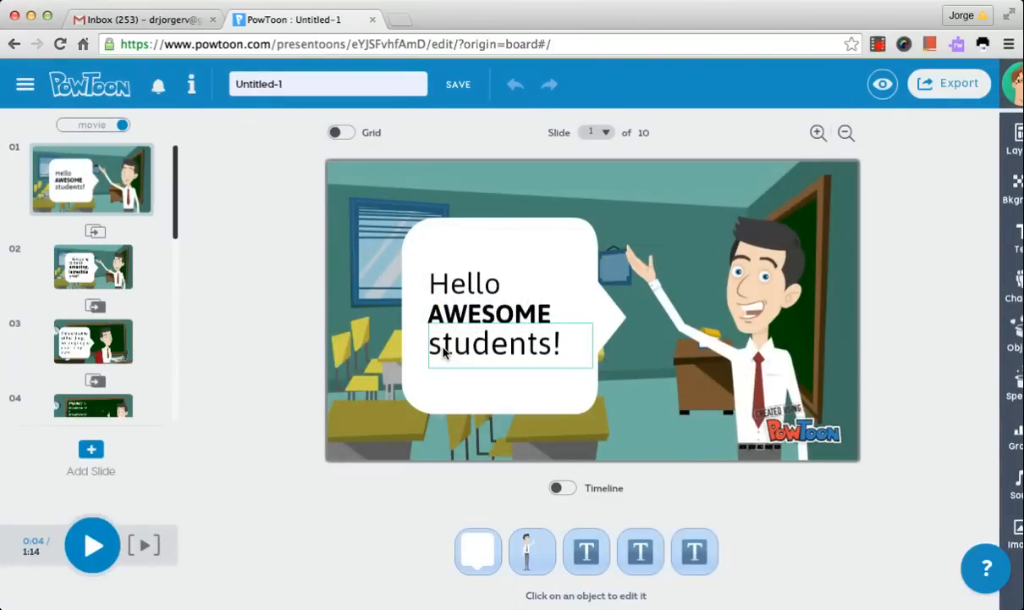
Step: Examine the objects on slide 1 by selecting the three text boxes, the teacher character and the speech bubble in turn
mouse_move(97, 197)
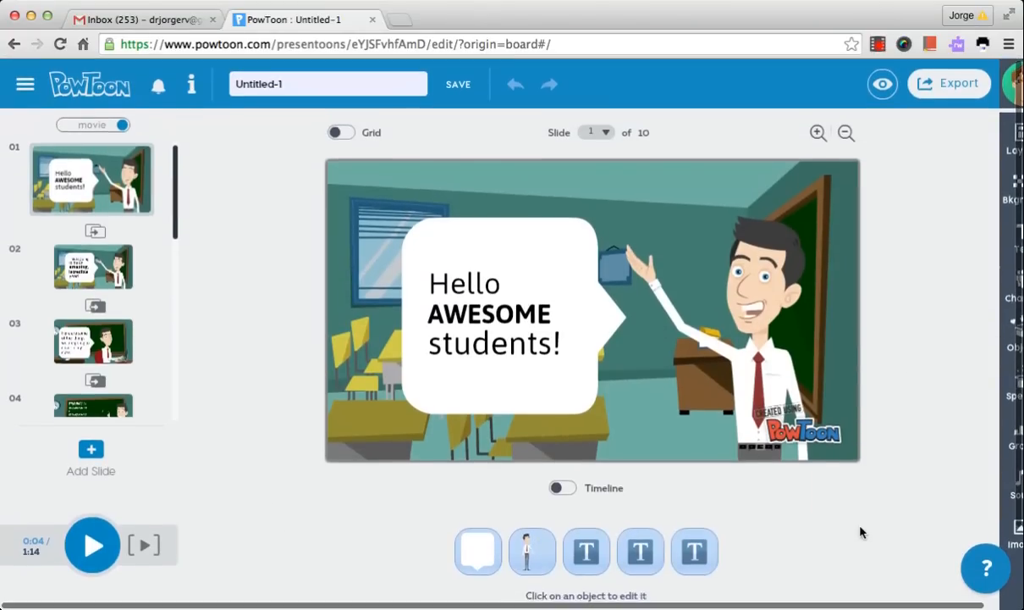
scroll(860, 532, down, 2)
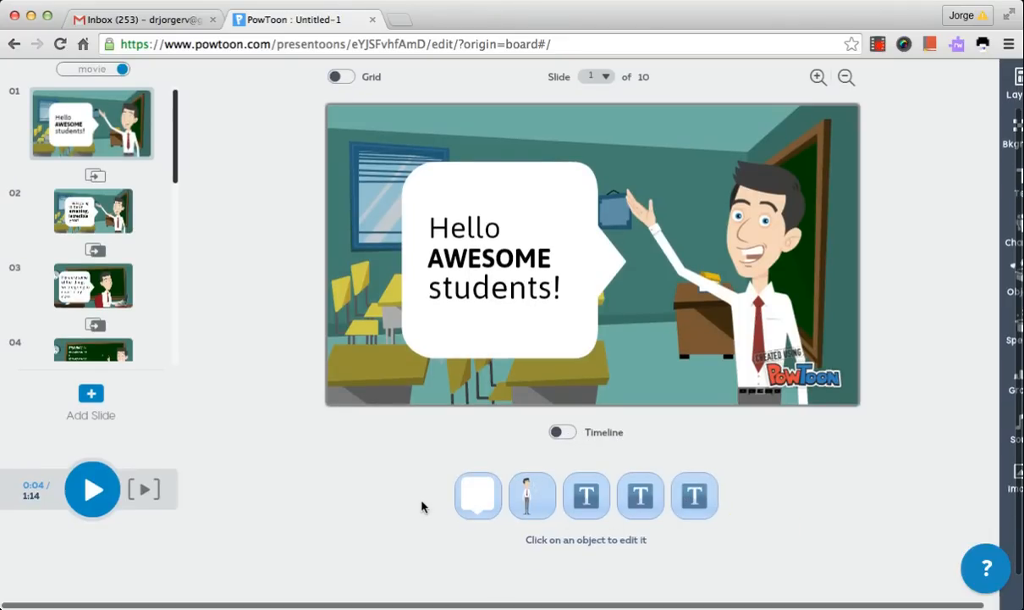
click(703, 494)
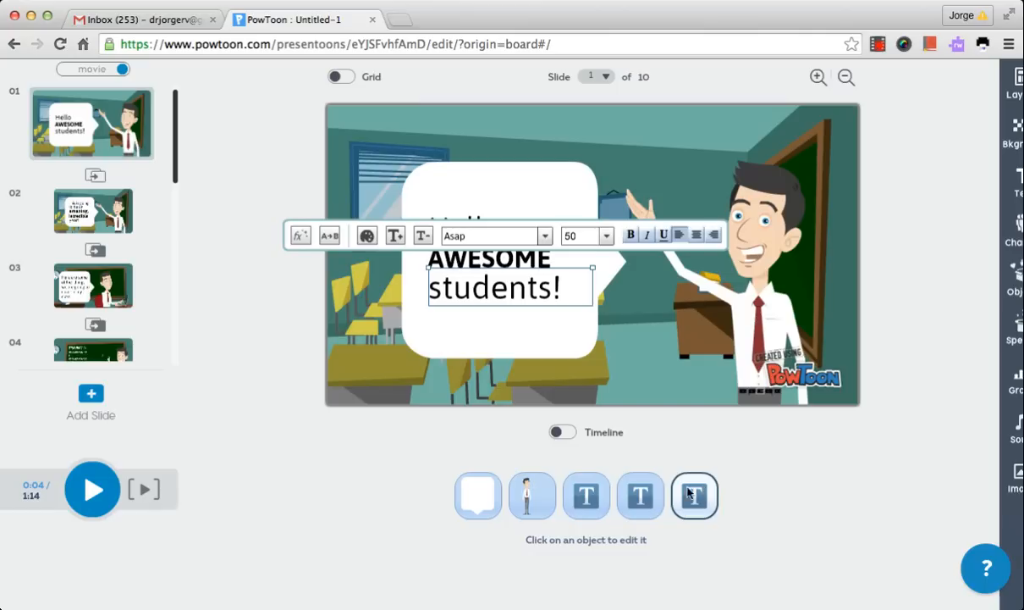
click(640, 494)
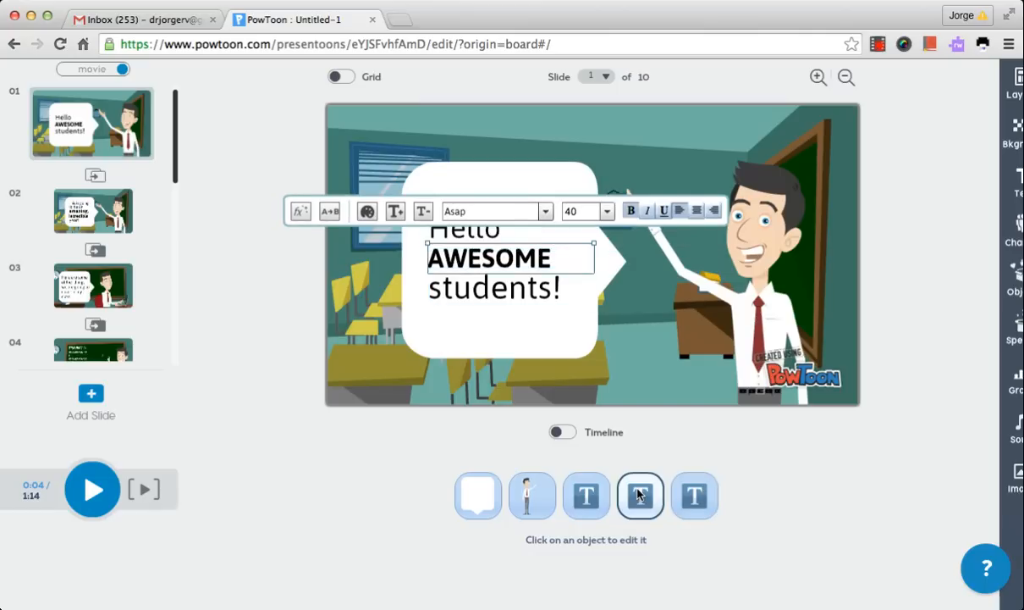
click(588, 497)
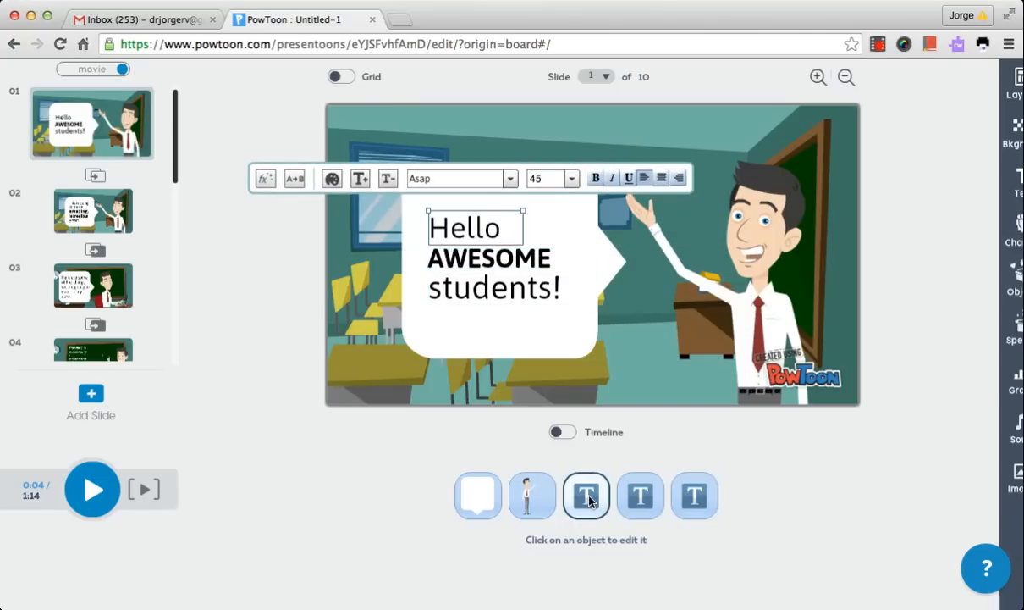
click(529, 501)
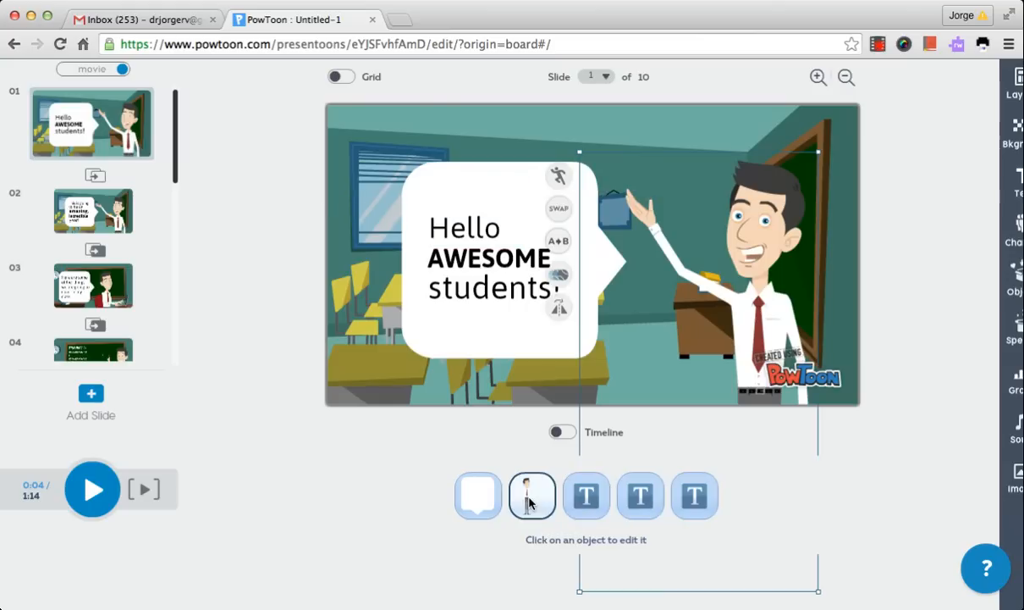
click(482, 500)
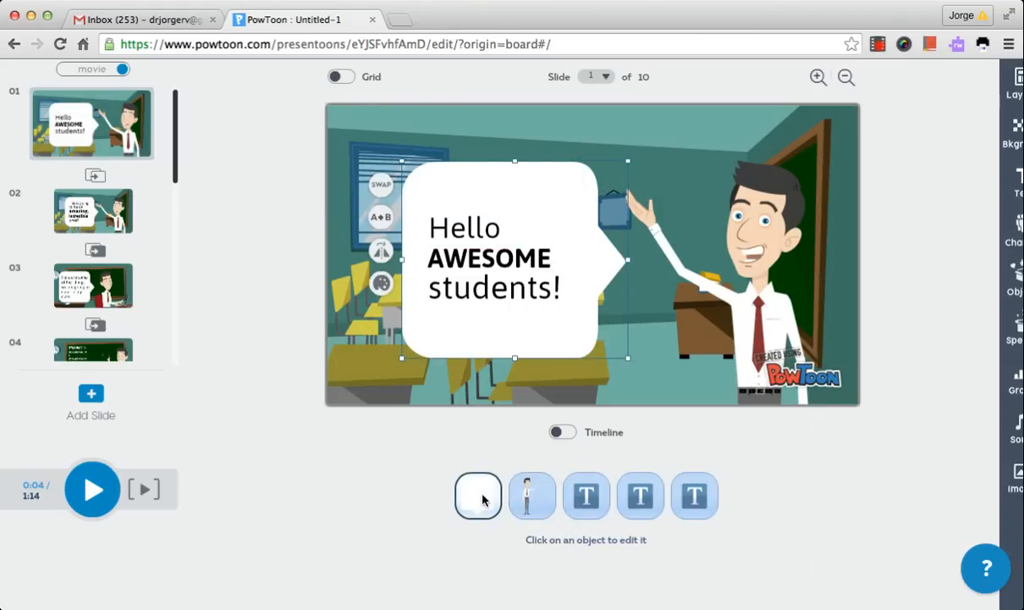
click(403, 500)
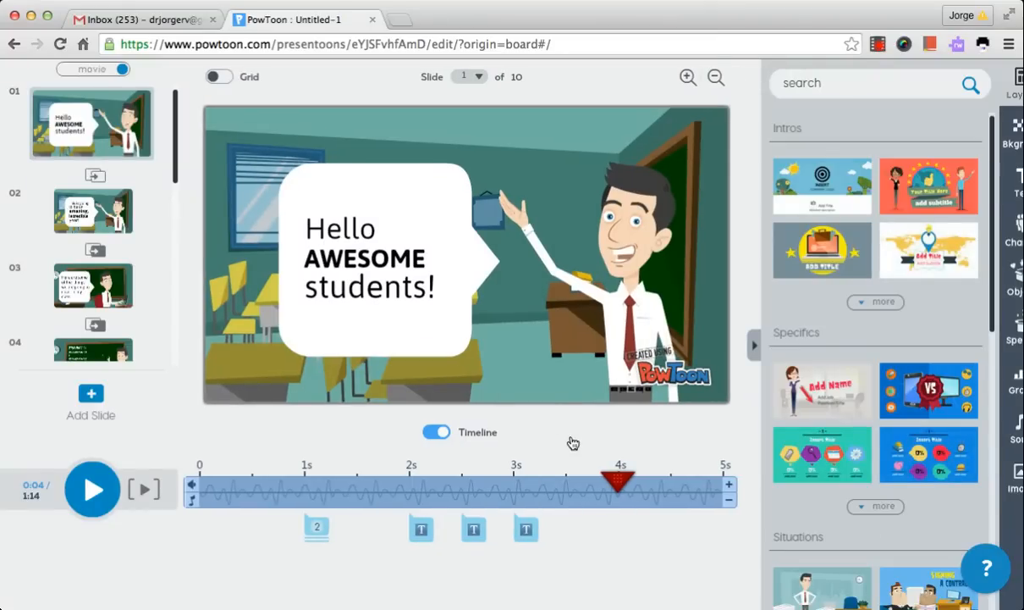
Step: Switch off the timeline for slide 1 and open the library of backgrounds
click(433, 436)
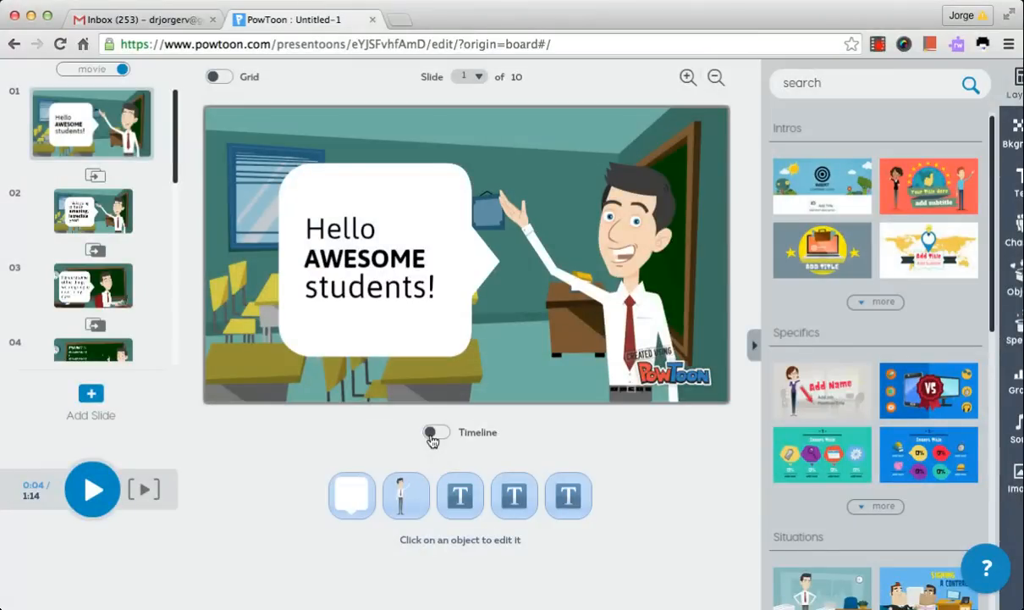
scroll(431, 439, up, 1)
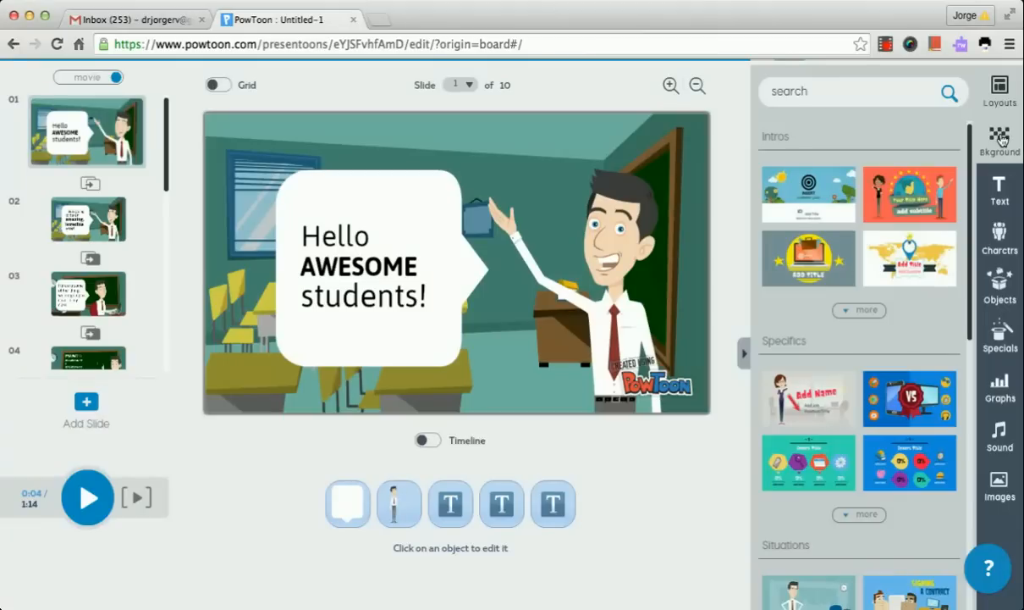
click(1000, 138)
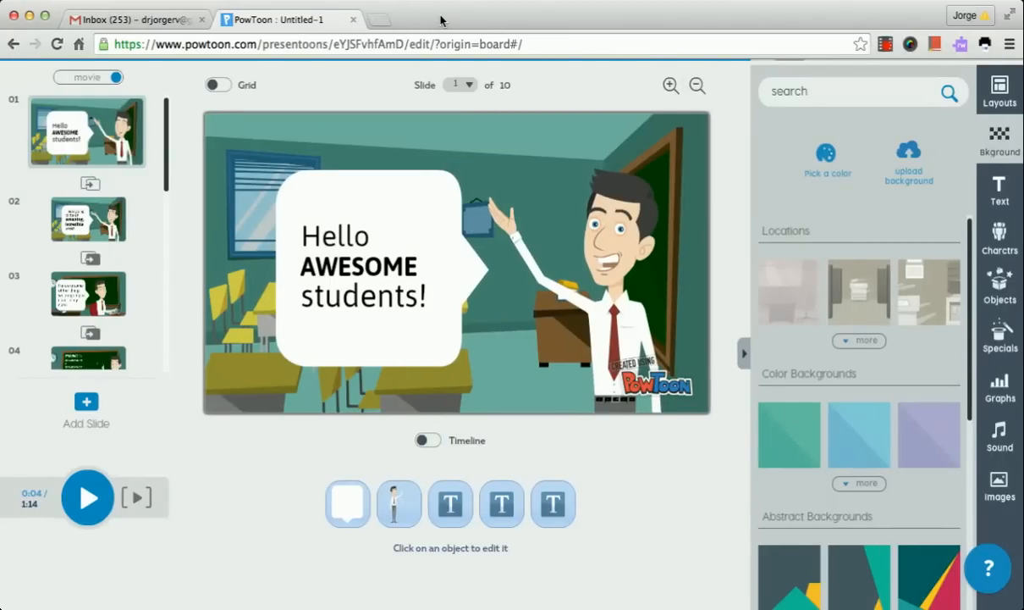
Step: Look through slides 2 to 6 of the presentation one after another
mouse_move(119, 144)
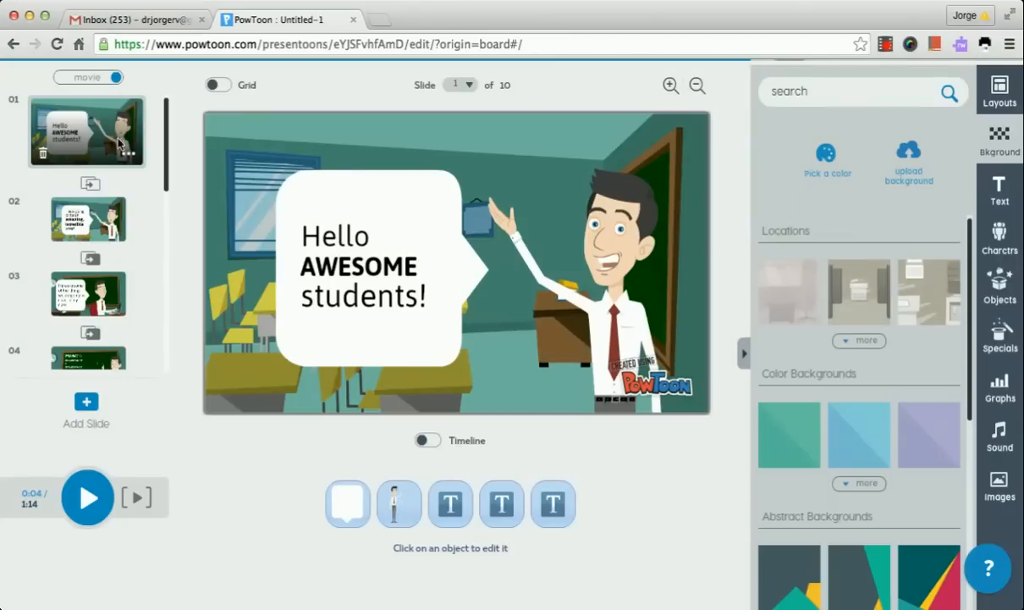
click(113, 226)
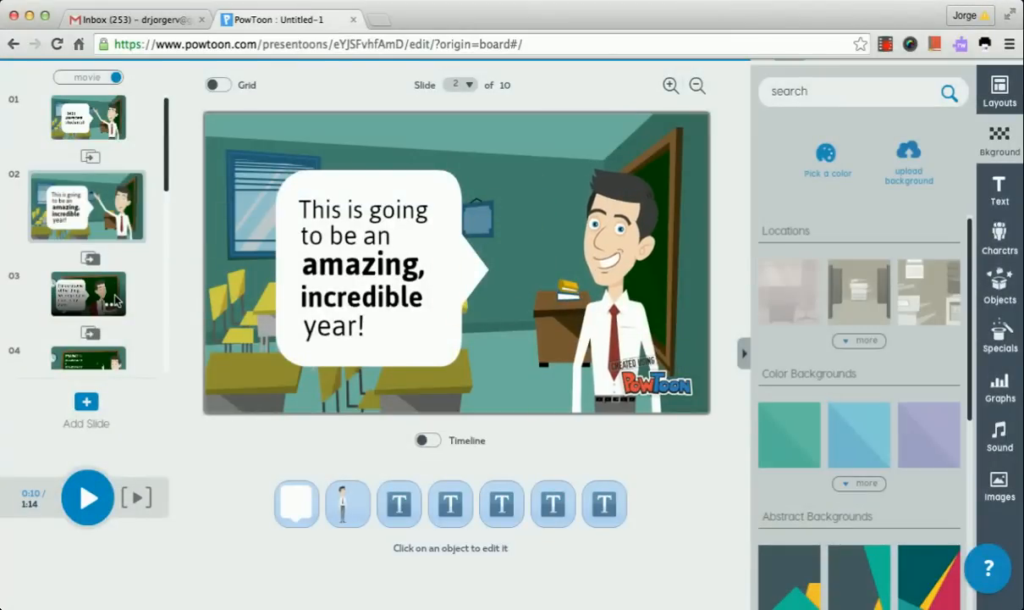
click(116, 298)
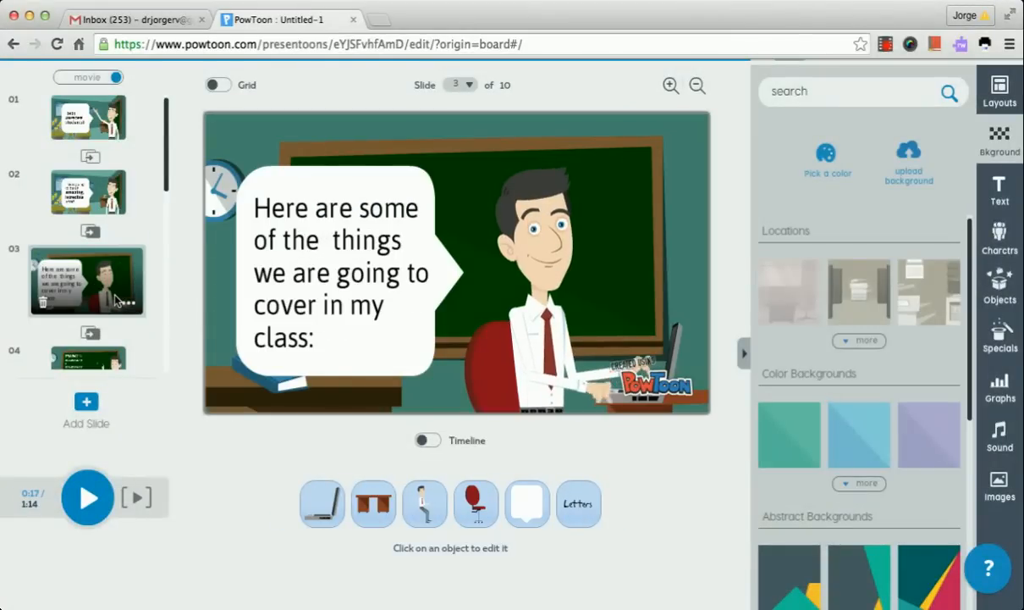
drag(166, 186, 169, 244)
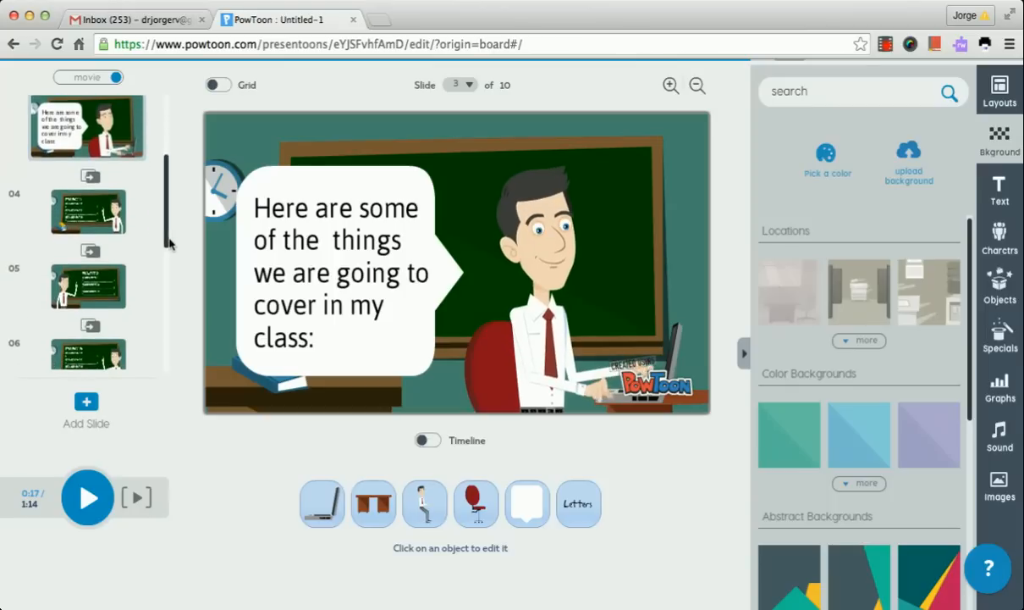
click(100, 215)
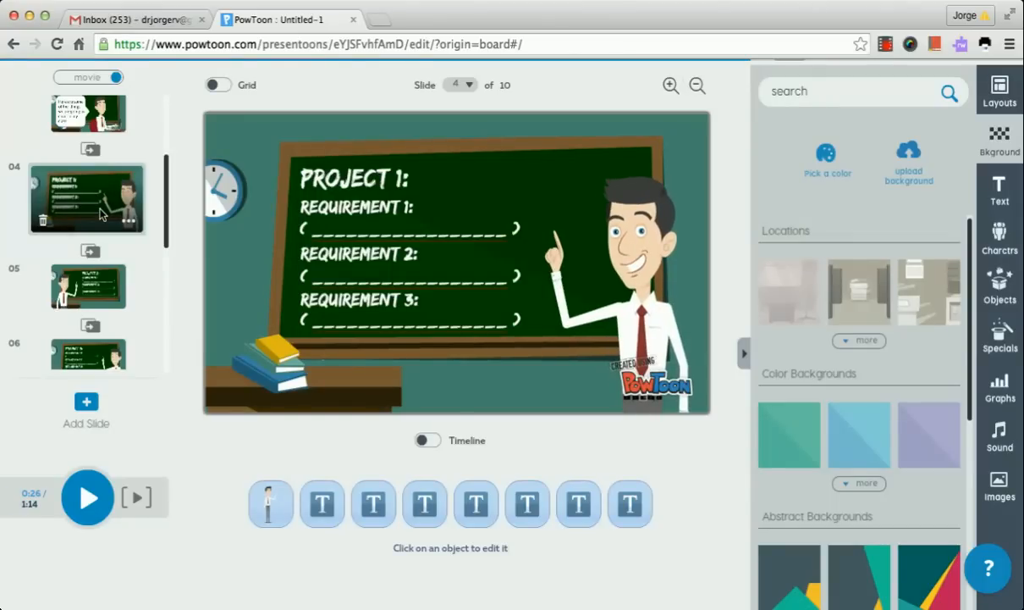
click(100, 279)
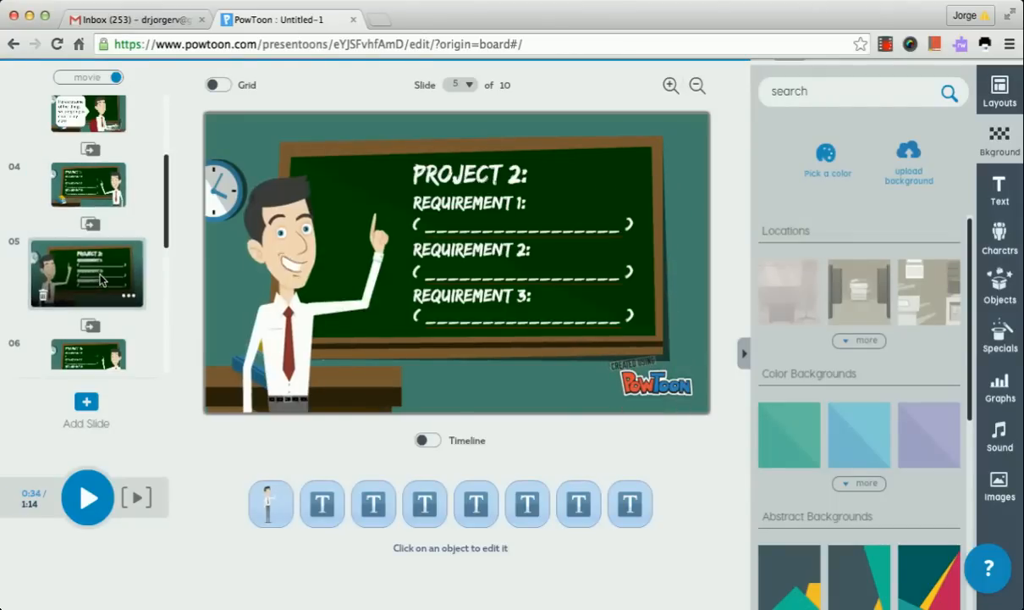
drag(167, 217, 165, 265)
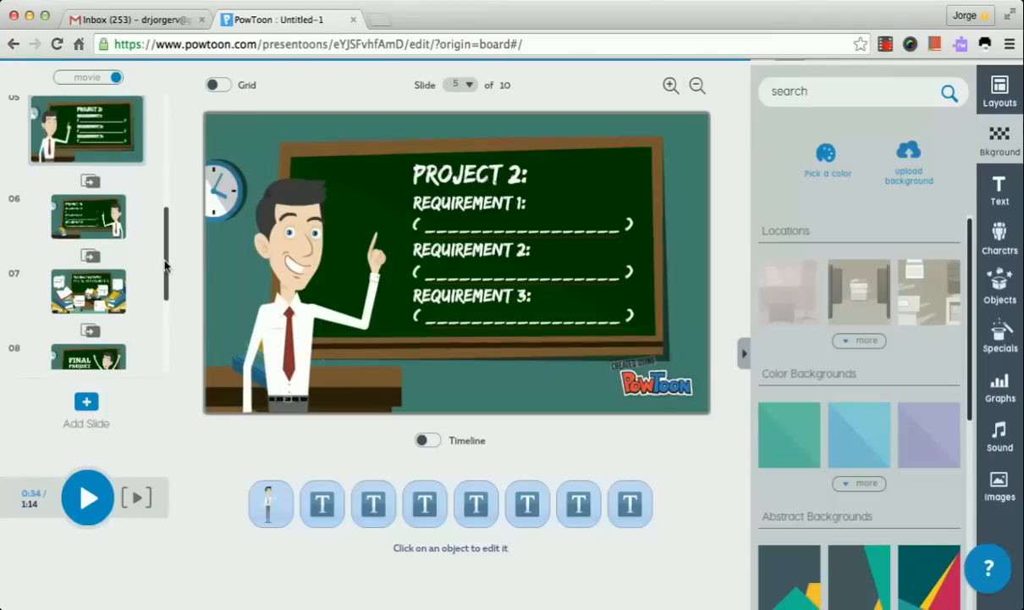
click(84, 216)
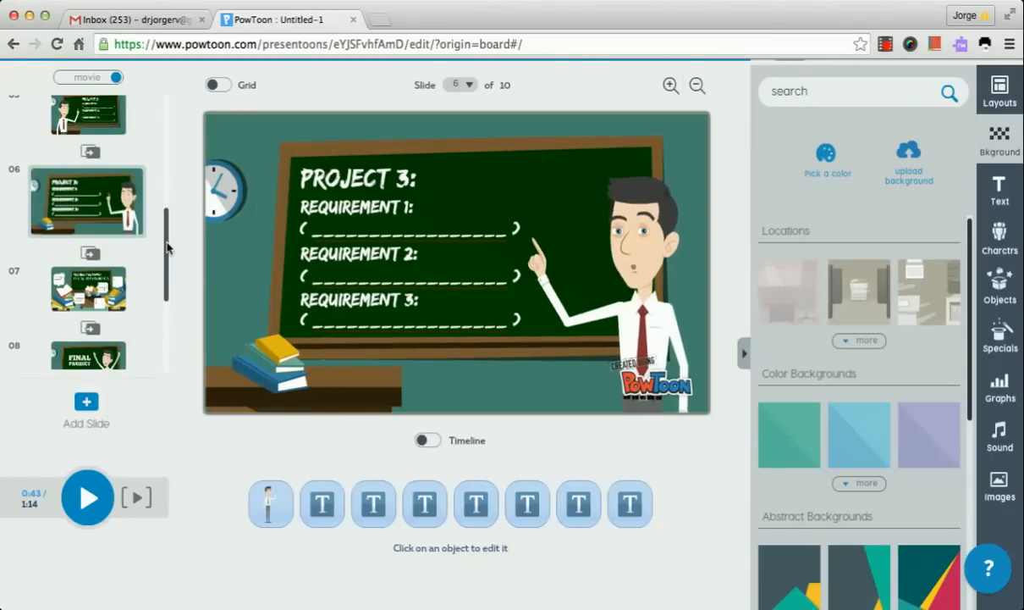
Step: Delete slide 6, the chalkboard slide with the Project 3 requirements
scroll(165, 284, down, 2)
scroll(165, 284, up, 3)
mouse_move(118, 242)
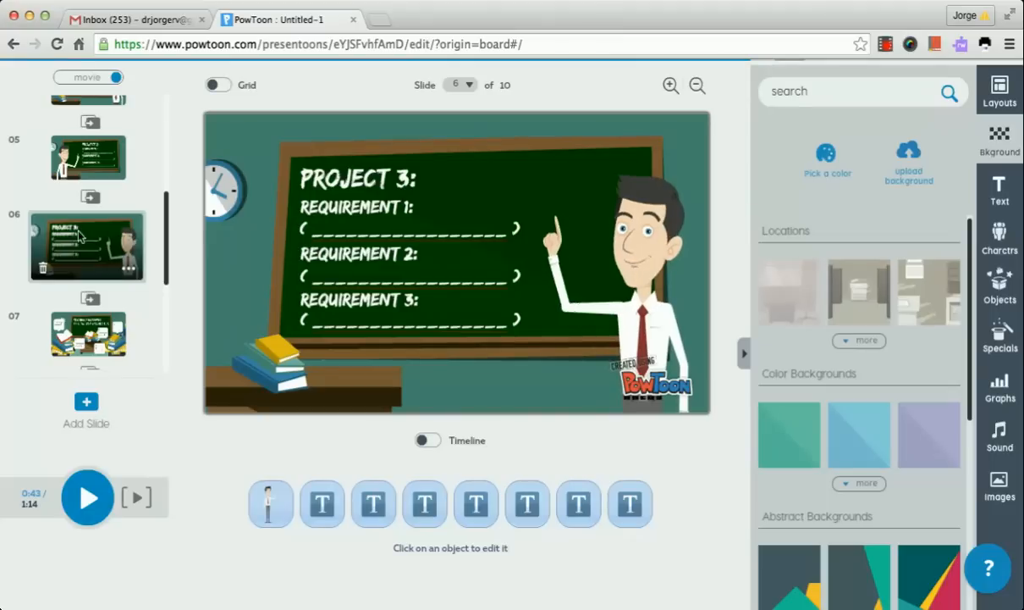
mouse_move(107, 172)
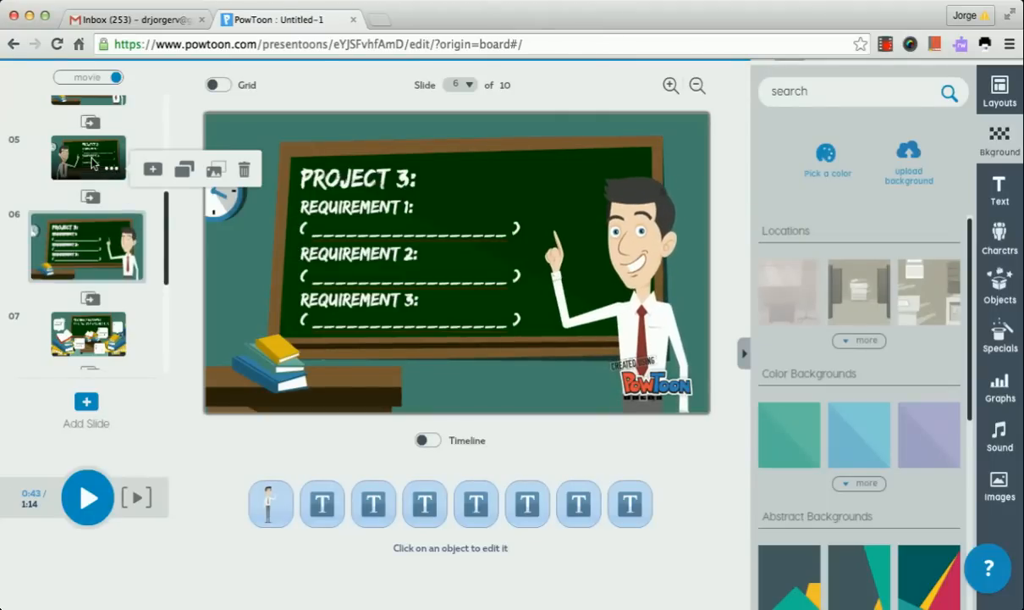
mouse_move(129, 275)
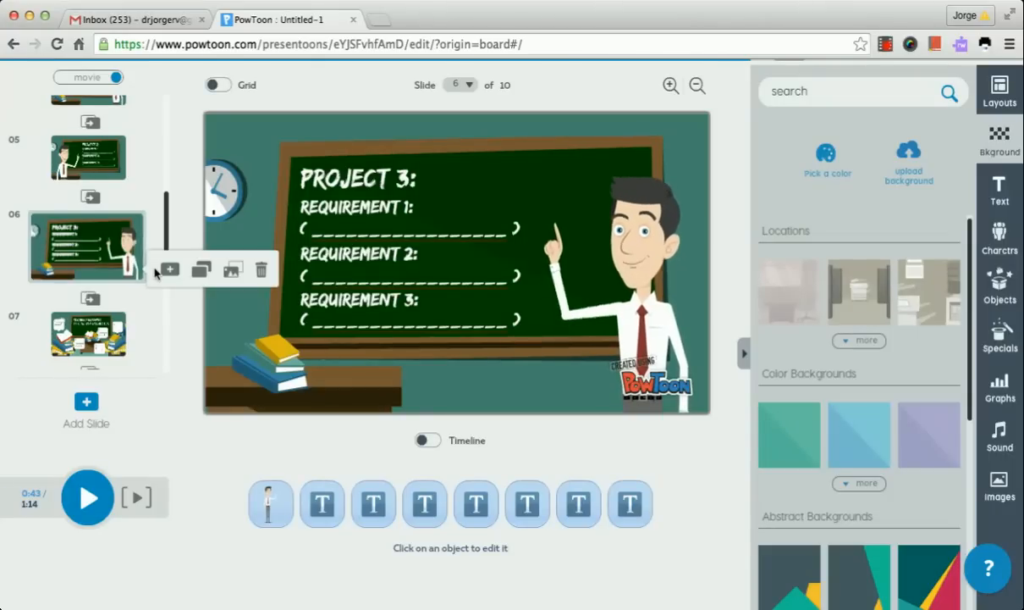
click(261, 272)
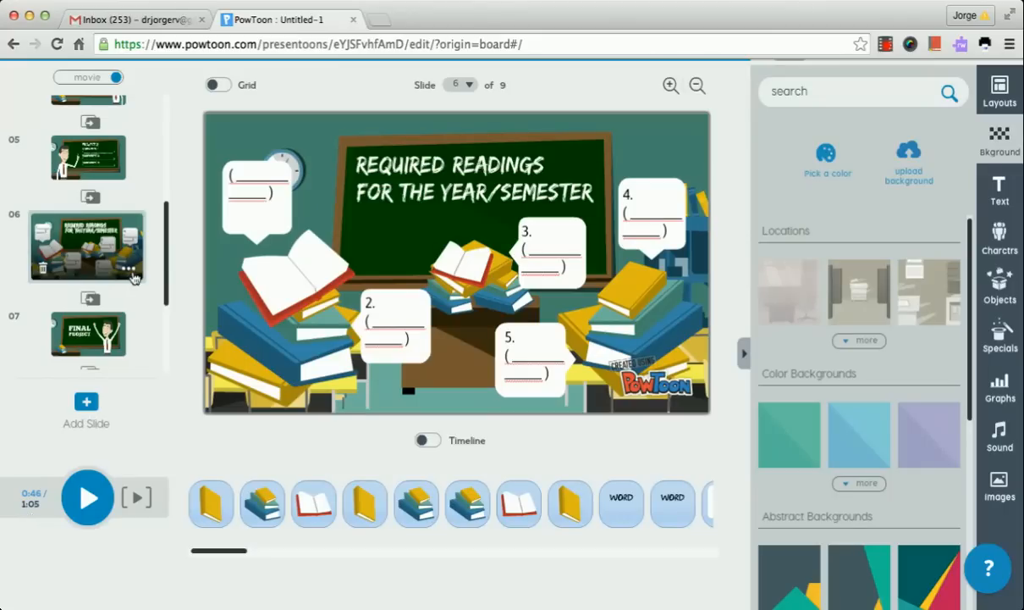
Step: Delete the "students!" and "AWESOME" text boxes from the speech bubble on slide 1
drag(166, 296, 165, 147)
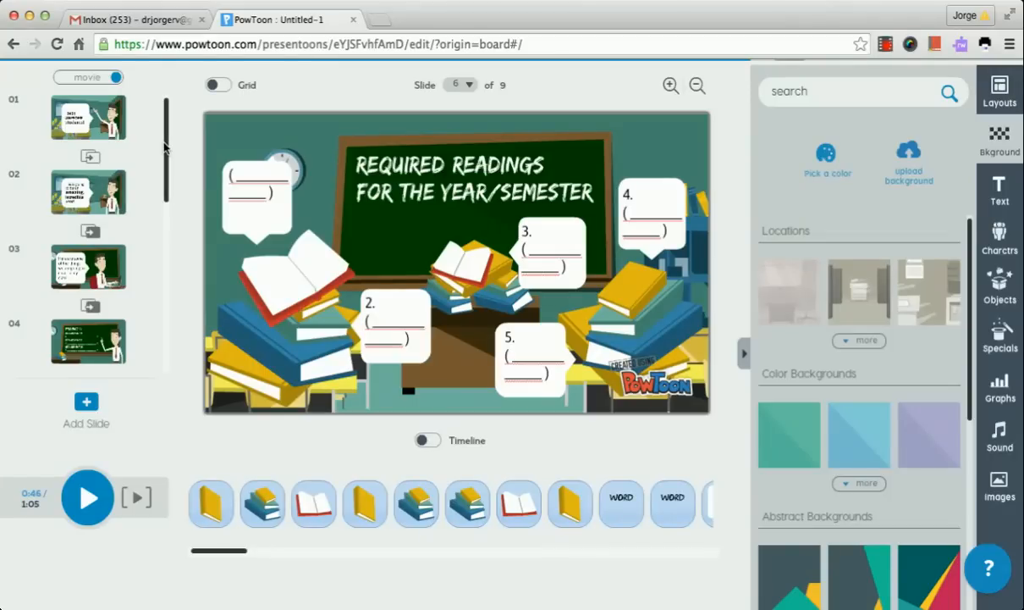
click(73, 125)
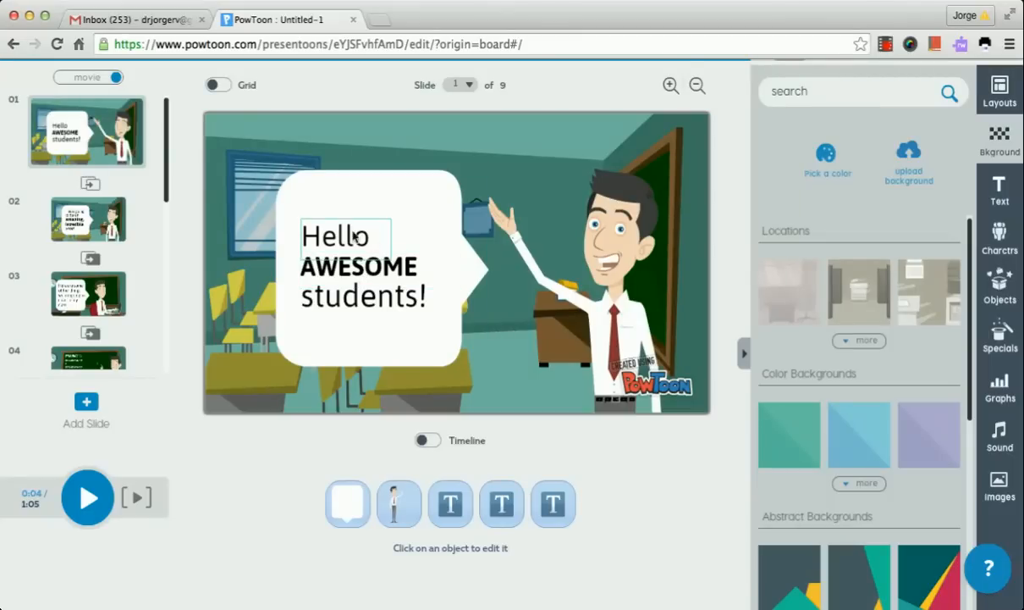
click(381, 301)
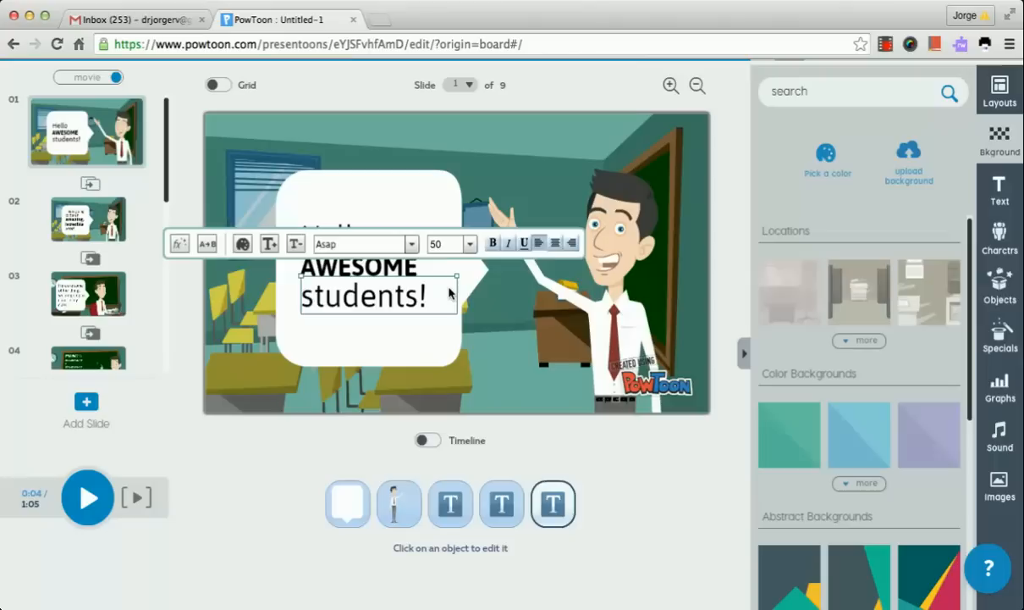
key(Delete)
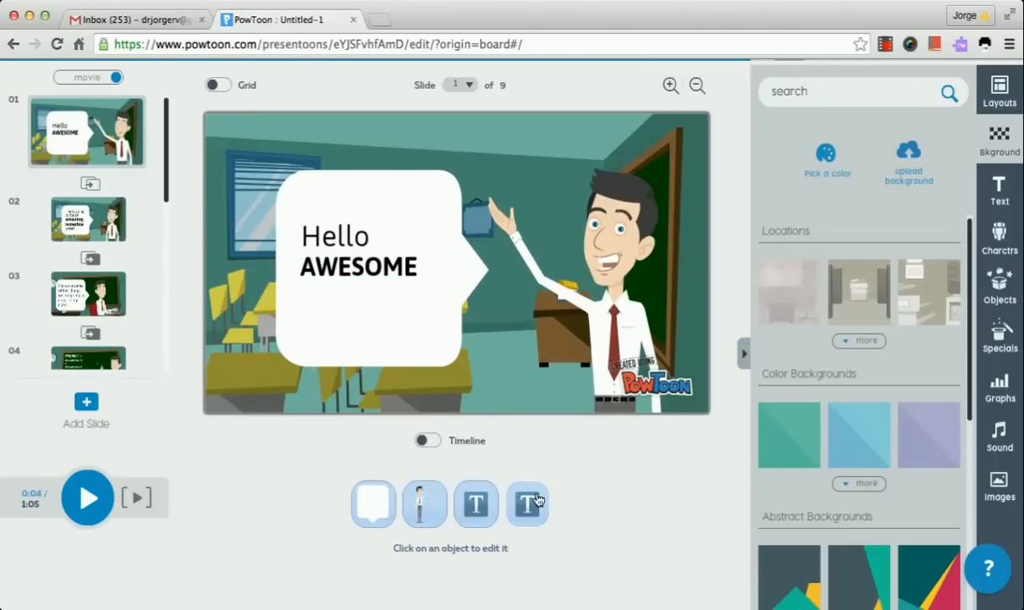
click(394, 270)
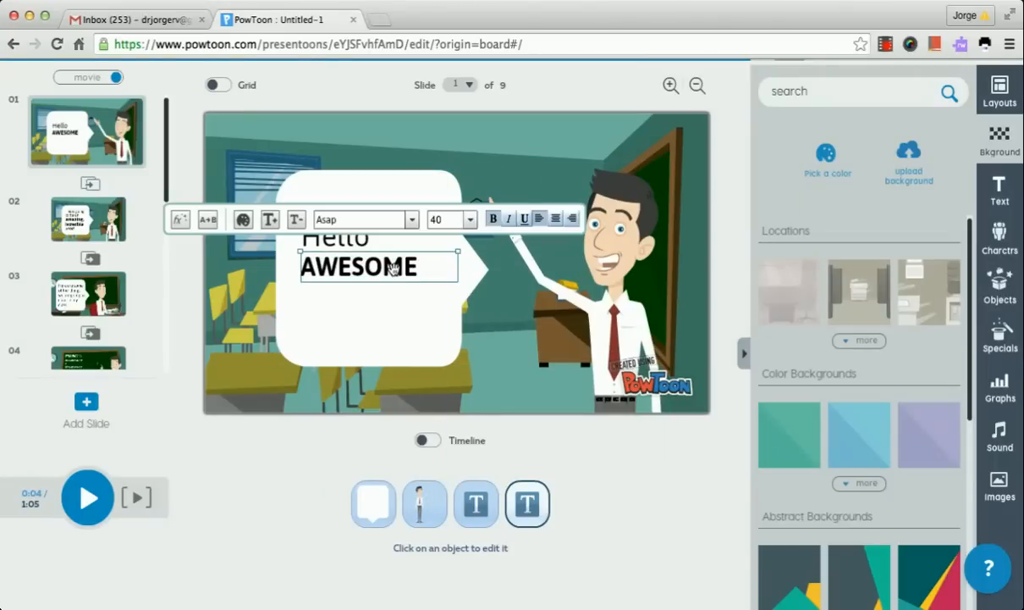
key(Delete)
Step: Replace the "Hello" text with "Hi!" and a second line "My name is" plus the presenter's name, and widen the text box within the bubble
click(386, 248)
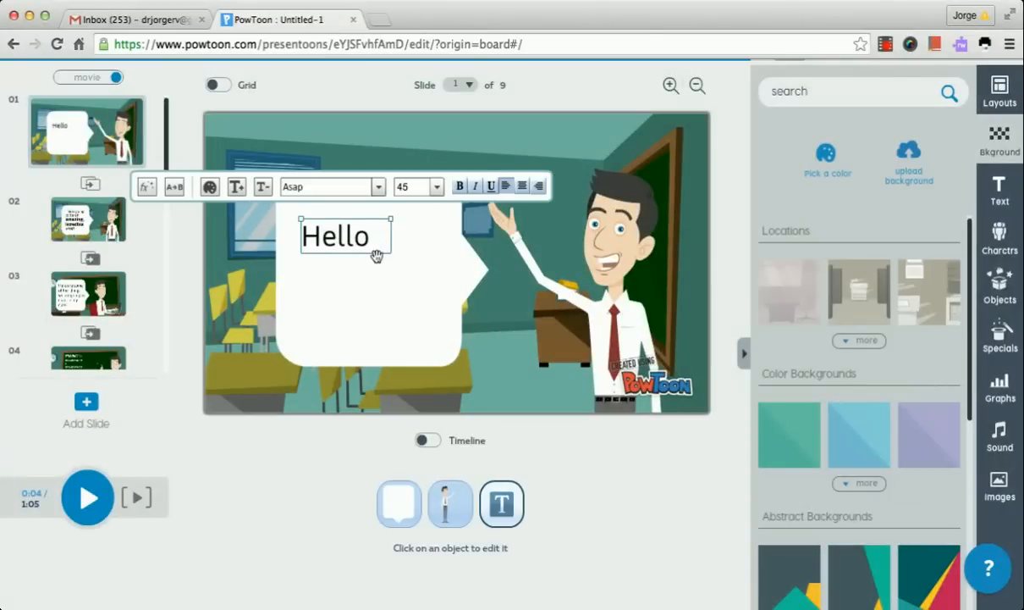
click(373, 247)
key(BackSpace)
key(BackSpace)
key(BackSpace)
key(BackSpace)
key(BackSpace)
text(Hi!)
key(Return)
text(My name is Dr. V!)
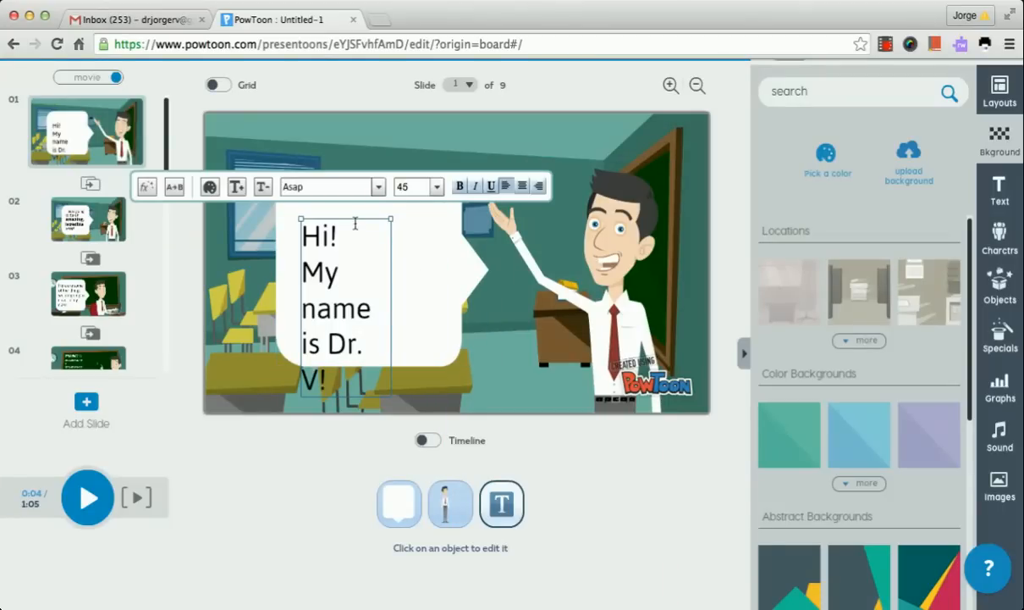
click(354, 227)
drag(390, 219, 442, 219)
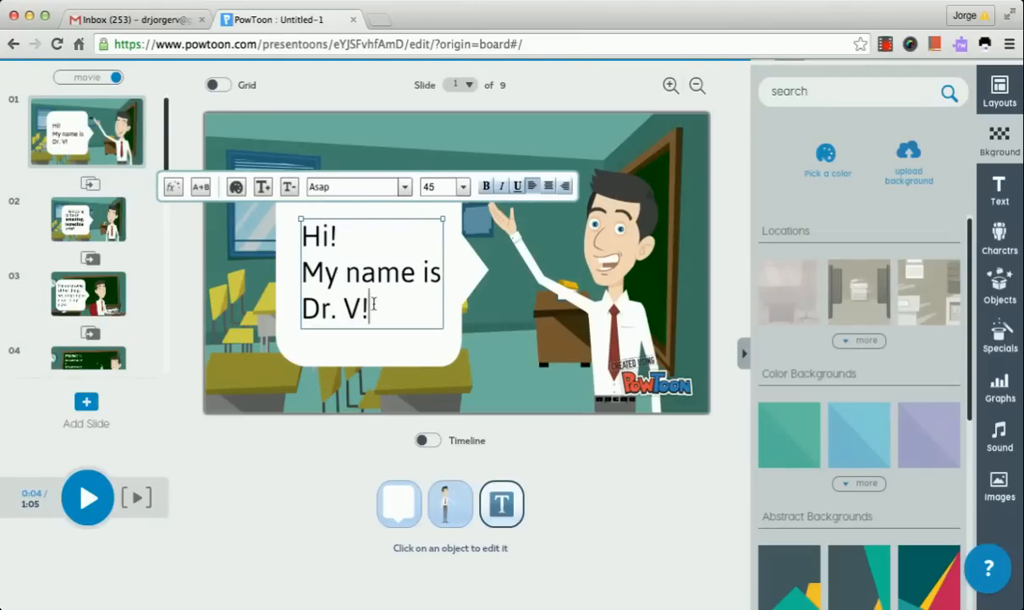
Step: Set the font of the whole greeting text to Cinzel and centre it
drag(379, 304, 310, 251)
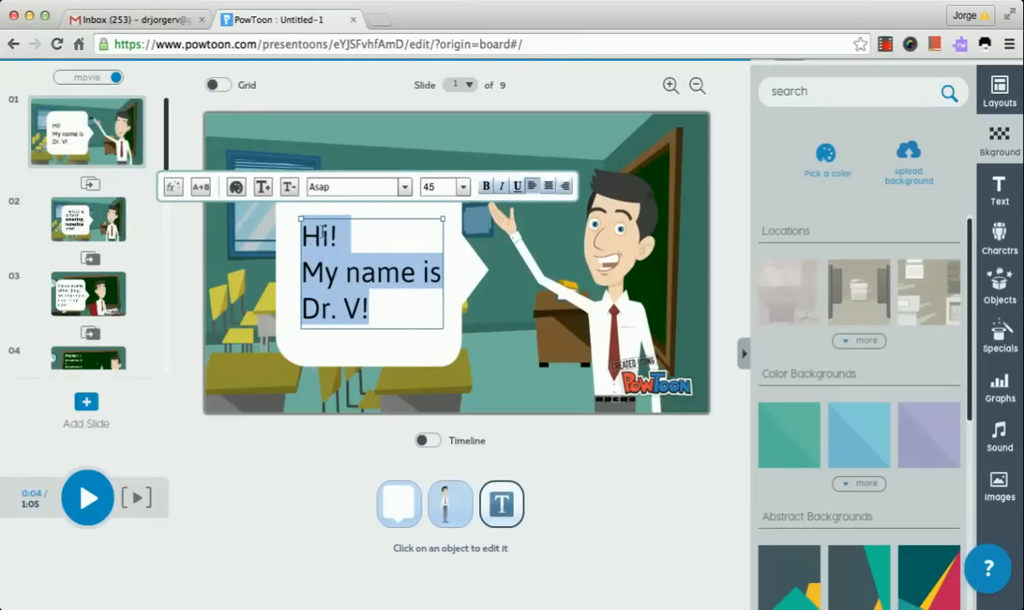
click(404, 192)
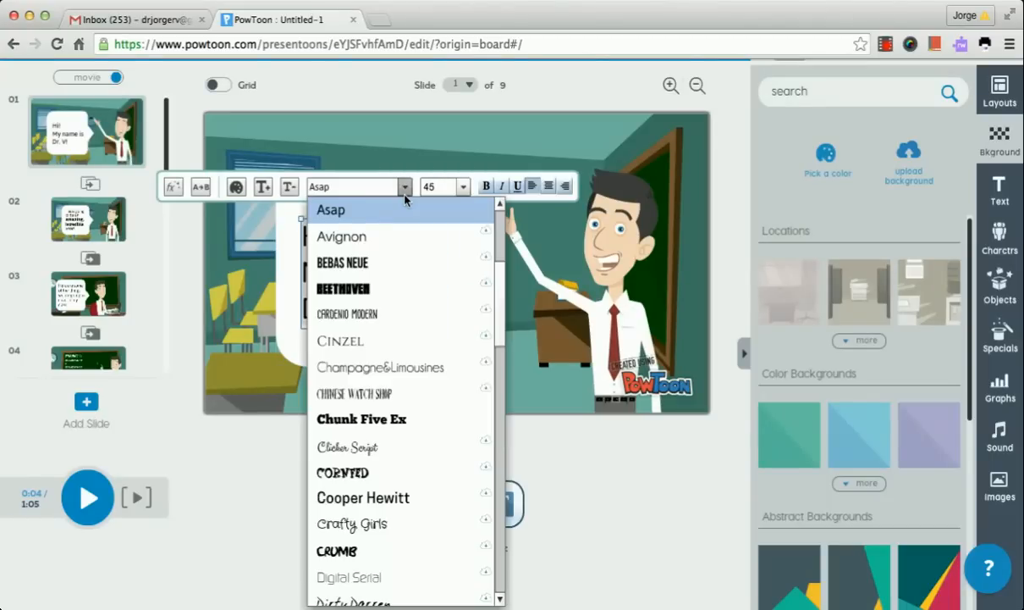
click(378, 336)
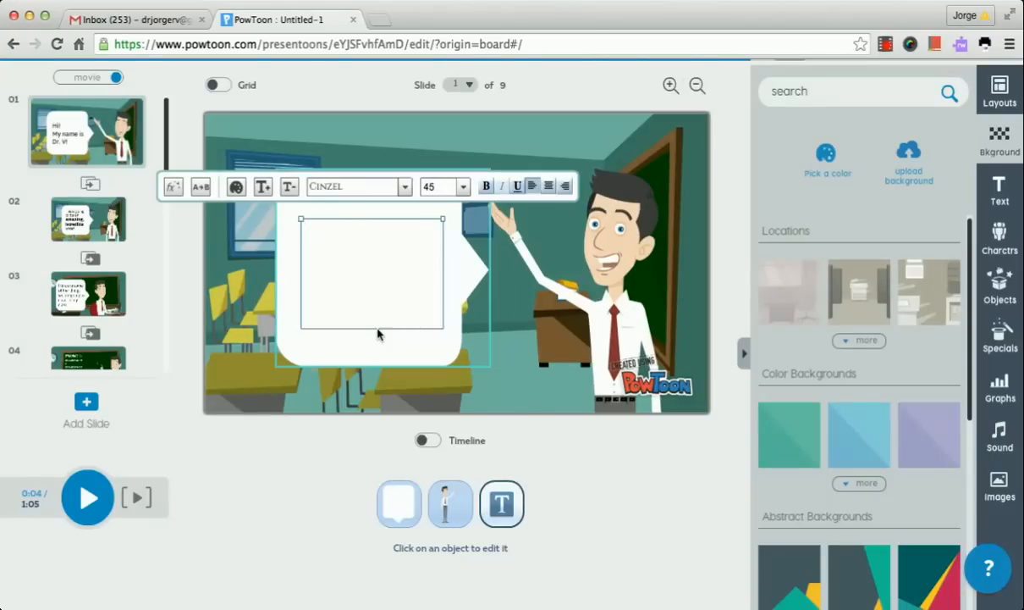
click(464, 188)
drag(468, 224, 467, 265)
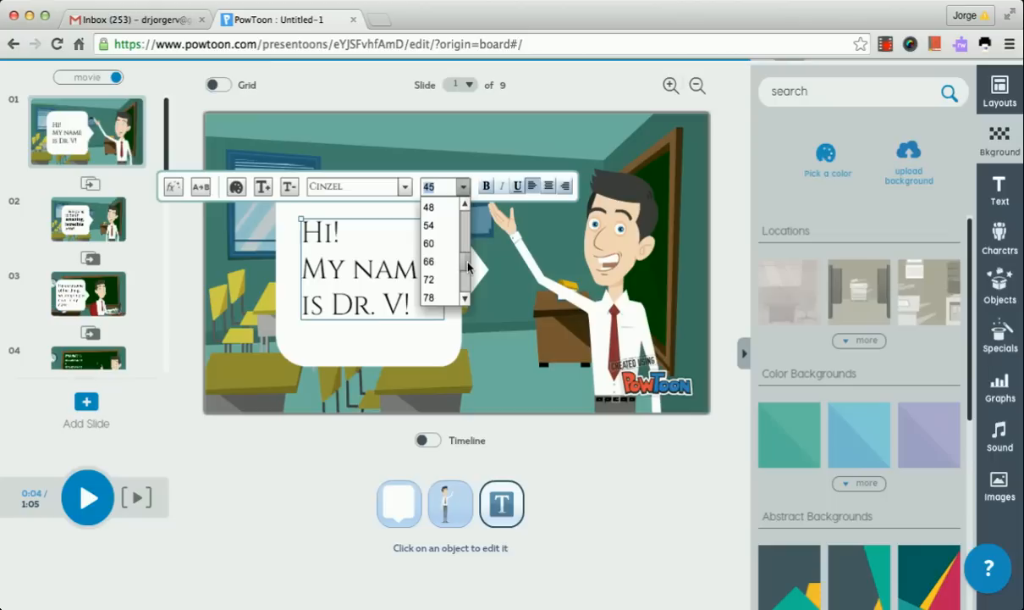
click(547, 189)
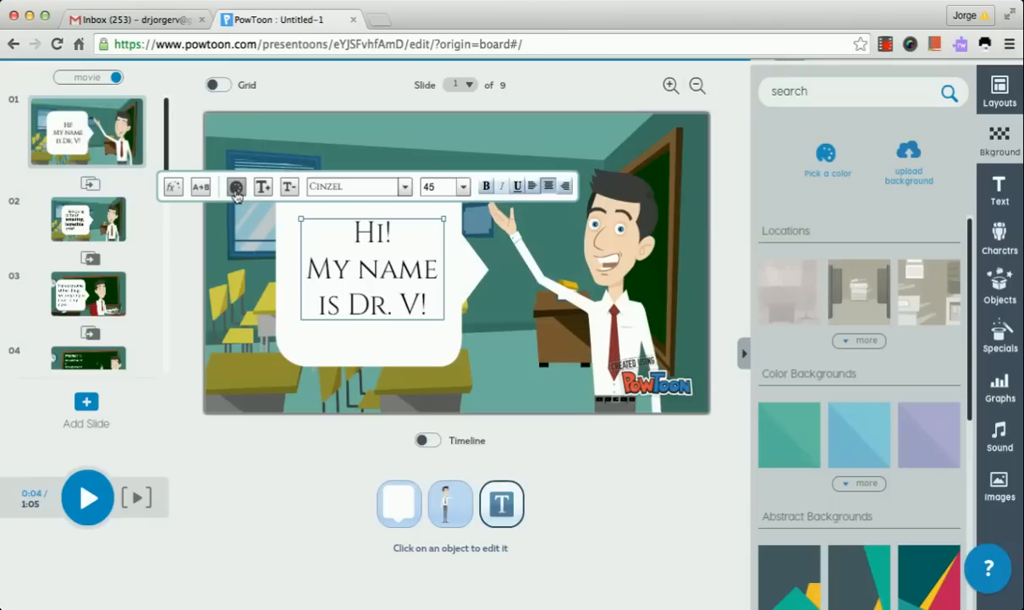
Step: Preview the available text effects for the greeting and apply the Hand writing effect
click(172, 189)
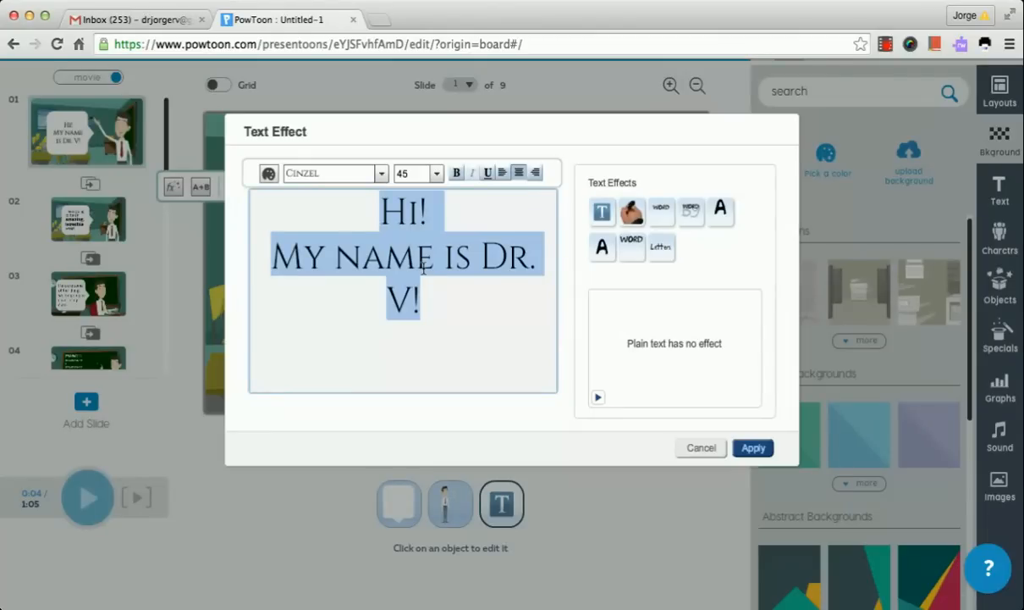
click(604, 215)
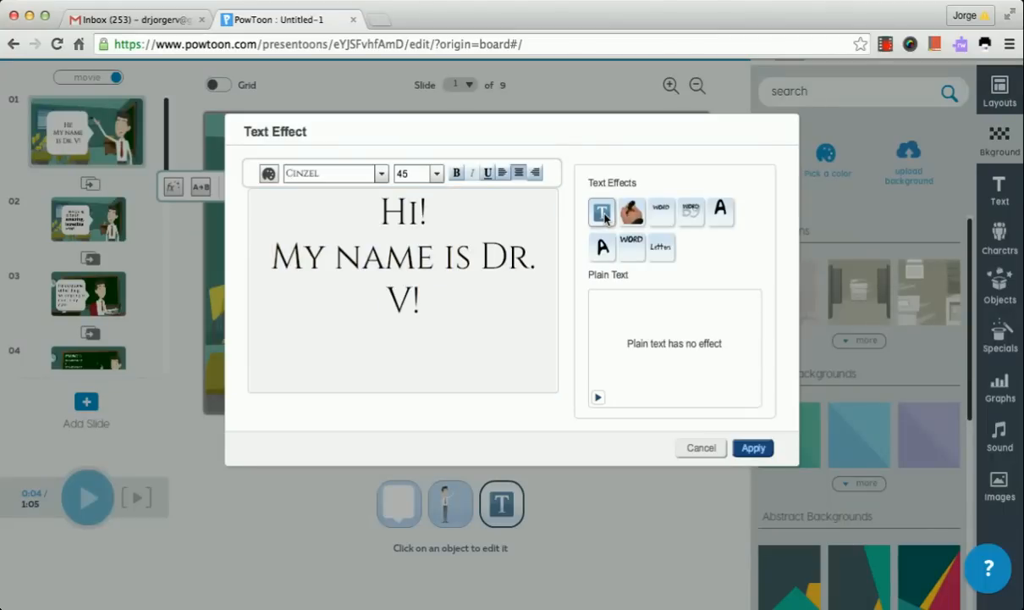
click(631, 214)
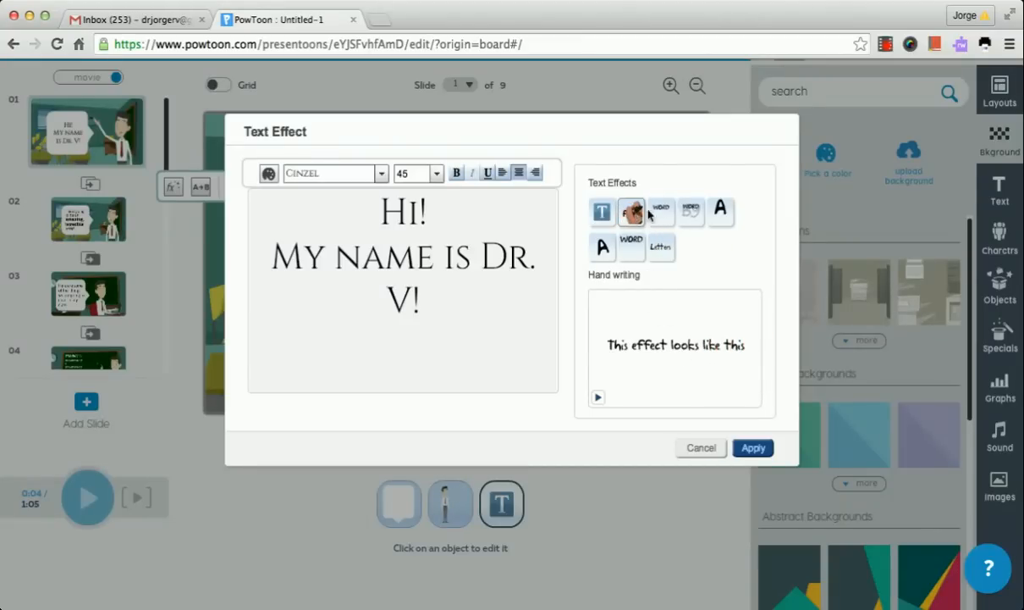
click(660, 214)
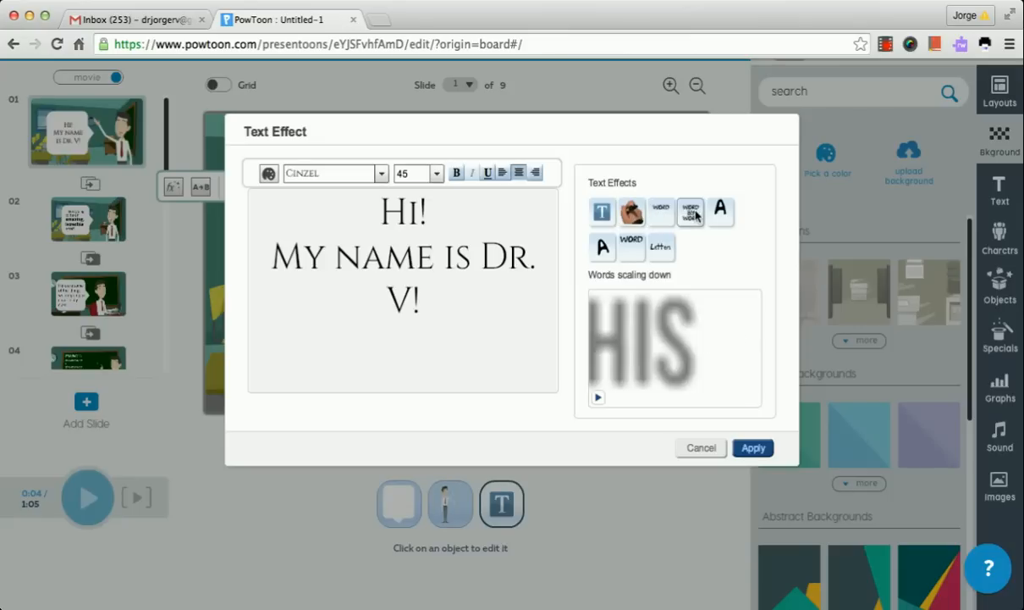
click(727, 217)
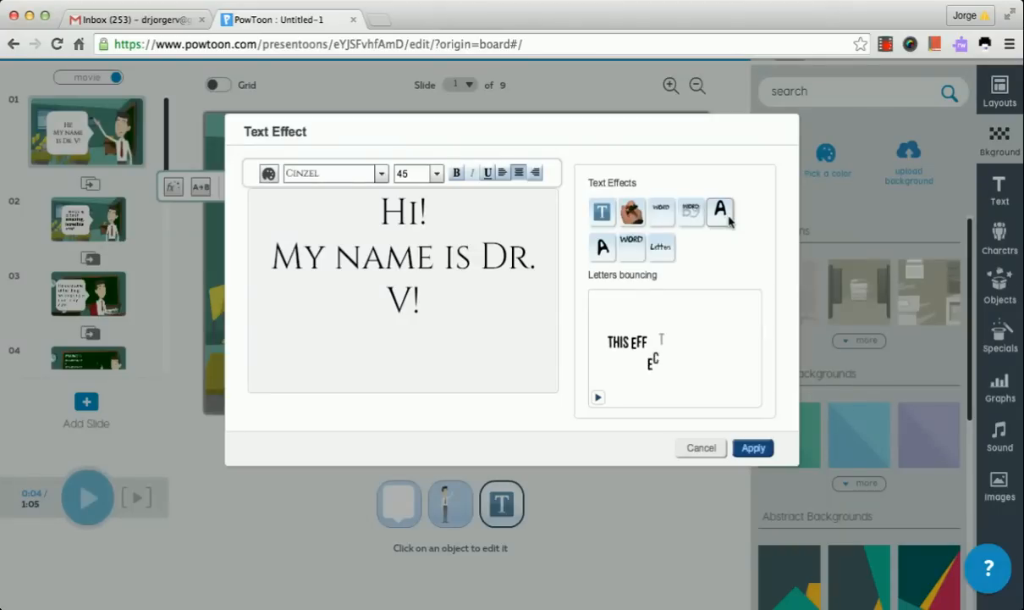
click(603, 248)
click(630, 253)
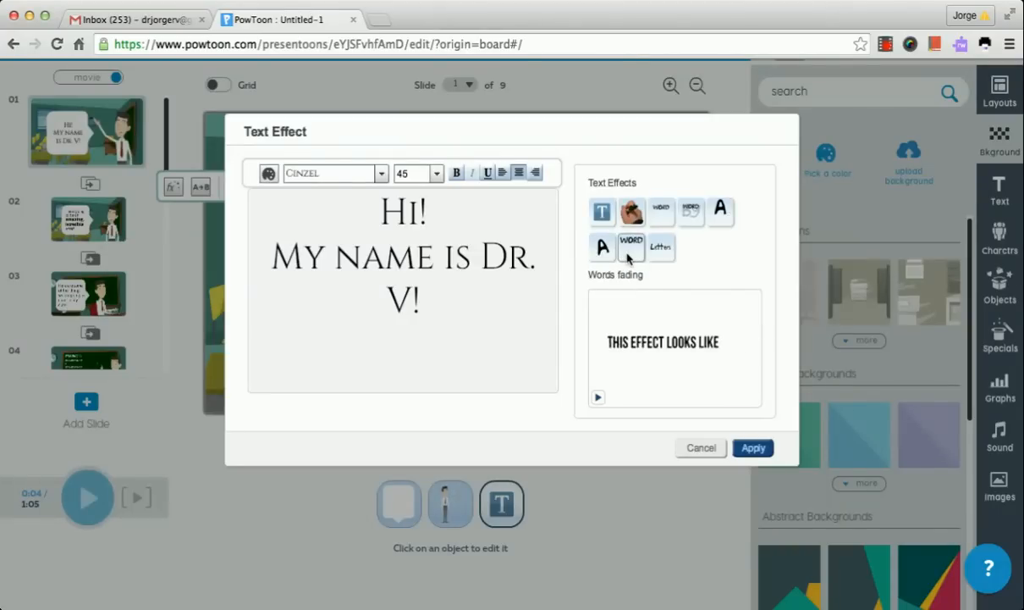
click(662, 254)
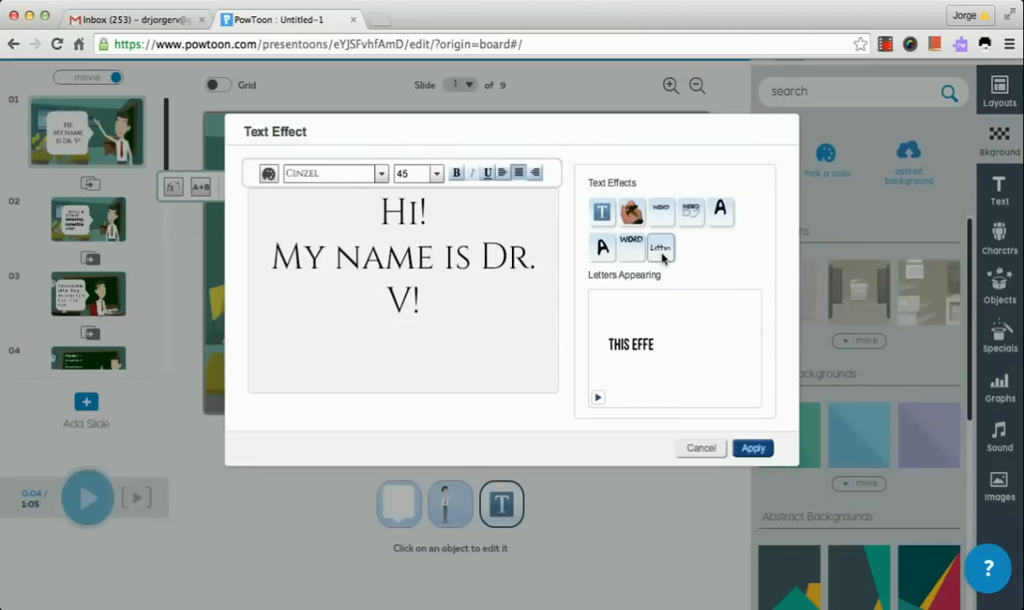
click(632, 212)
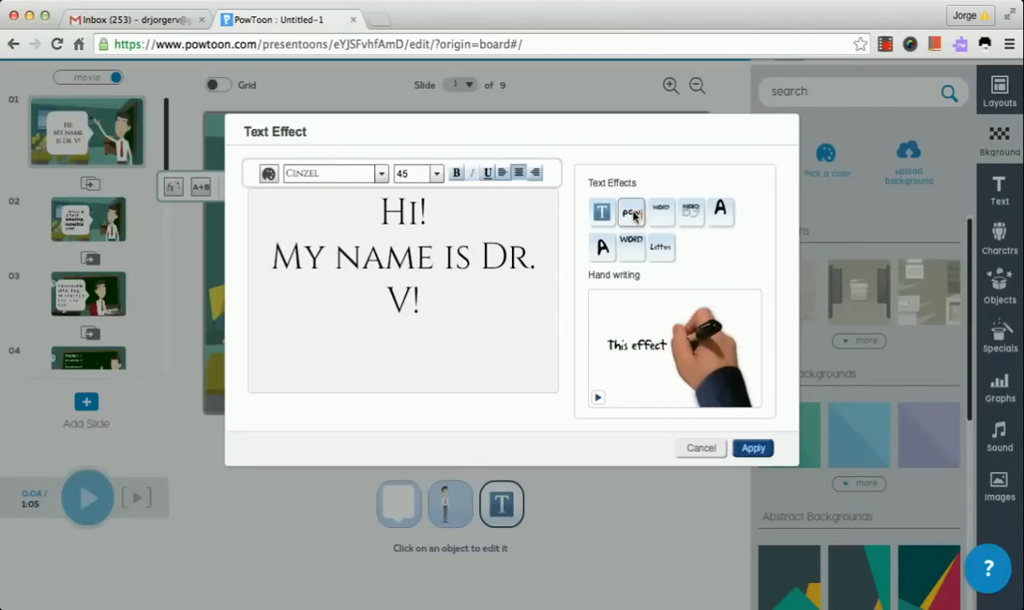
click(753, 448)
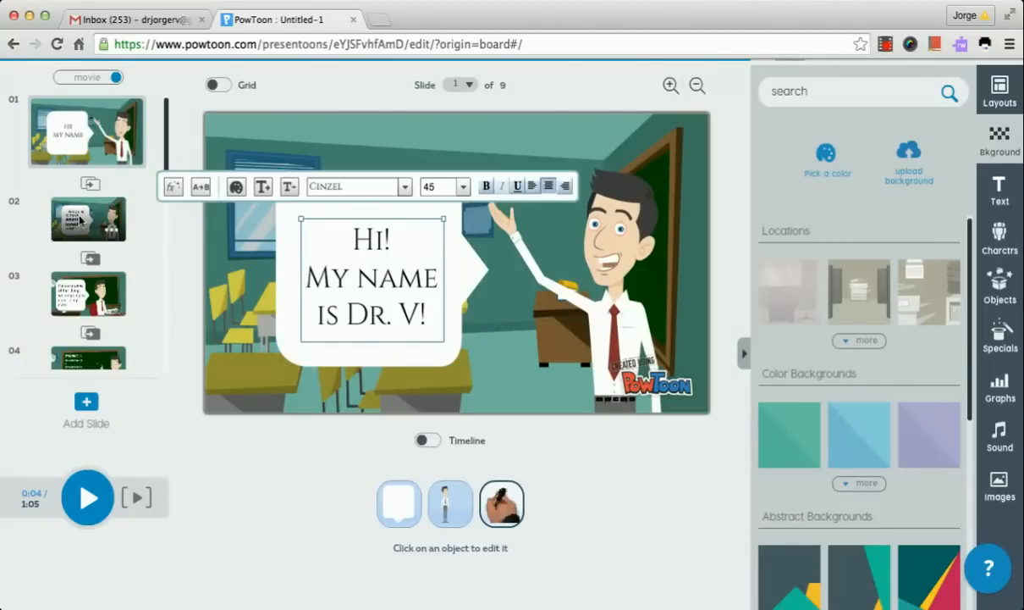
Step: Apply the stylized Roller transition between slides 1 and 2
click(90, 184)
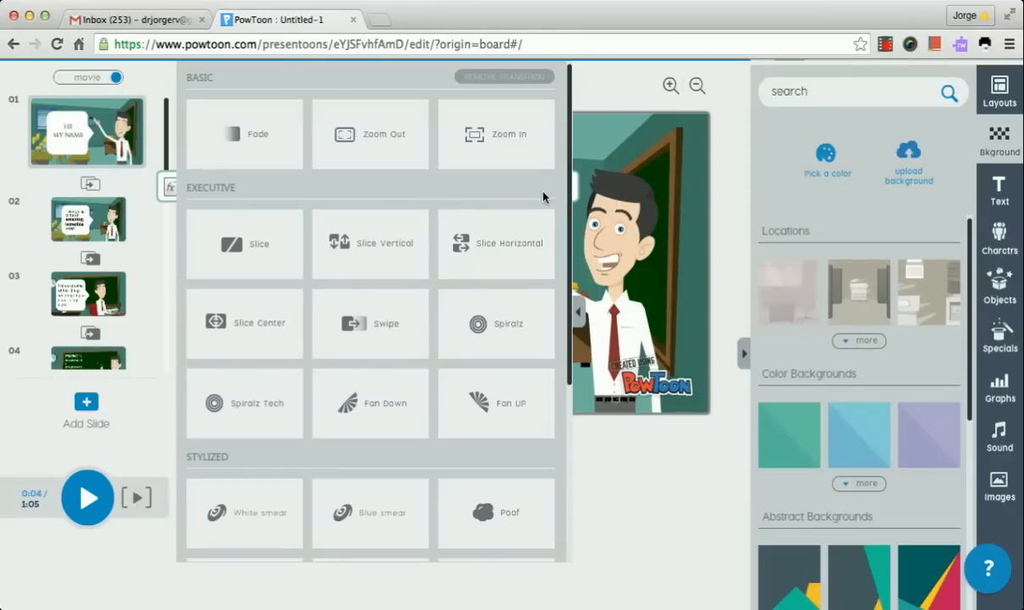
drag(568, 196, 568, 346)
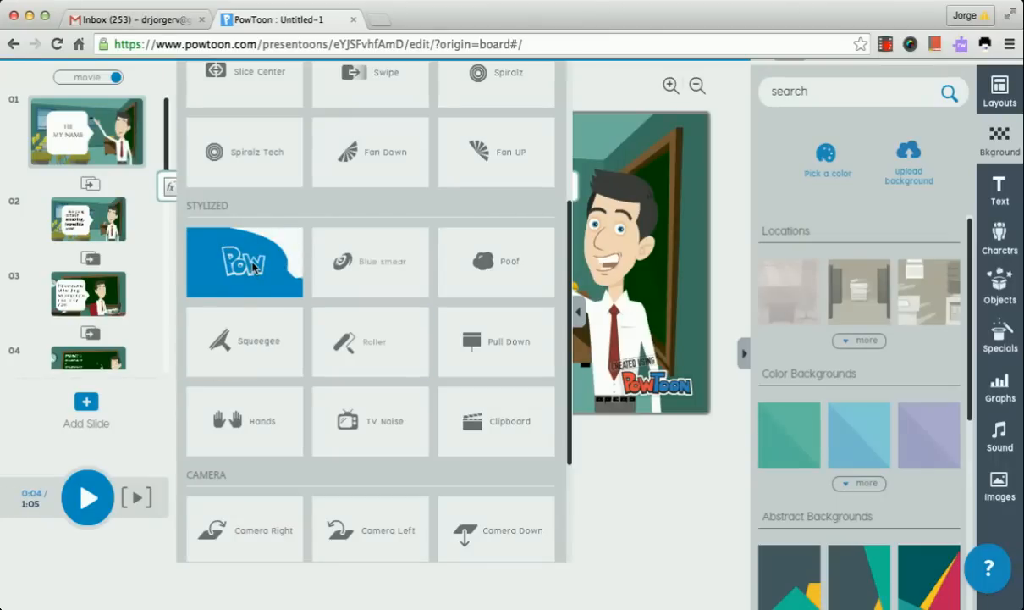
click(378, 343)
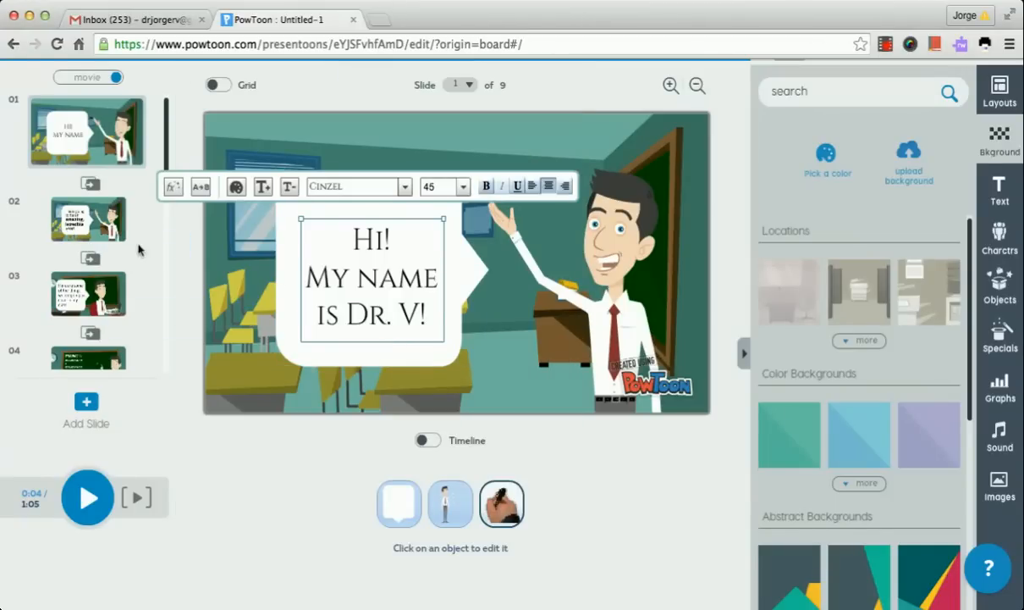
Step: Deselect the greeting text and play the presentation from the end of slide 1 into slide 2 to preview the transition
drag(166, 143, 167, 214)
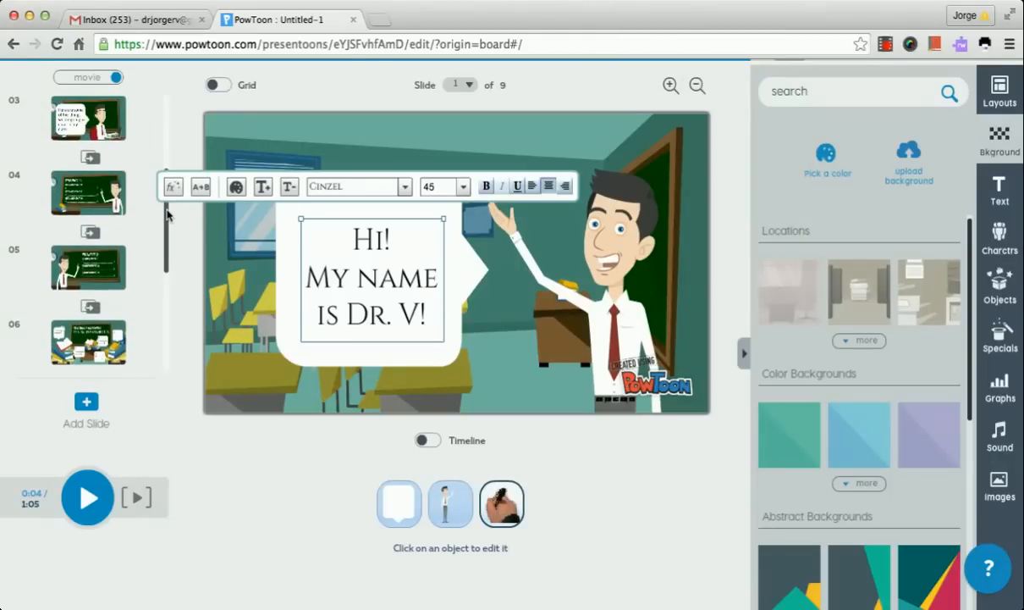
click(276, 475)
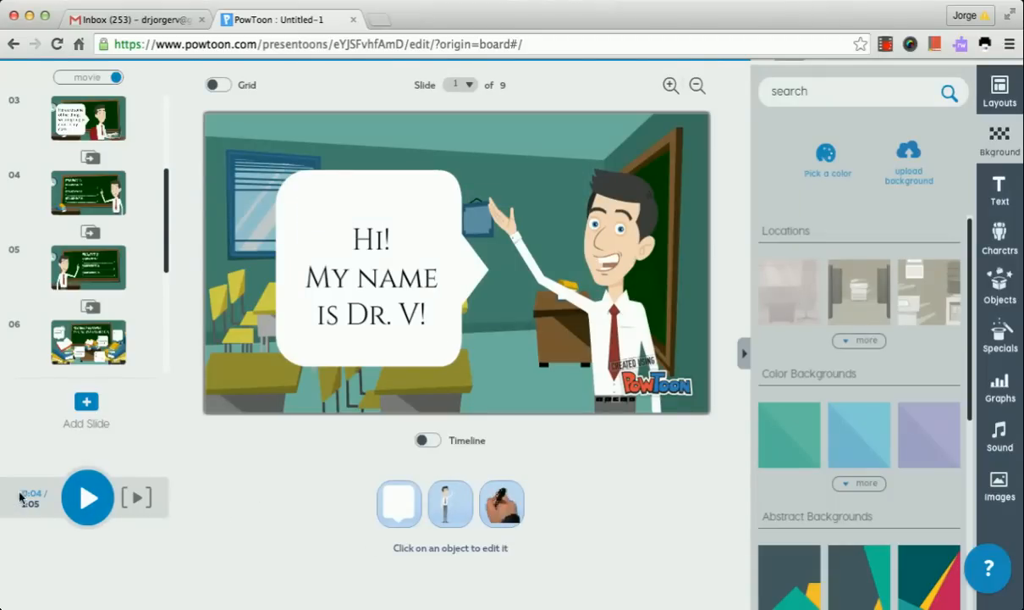
scroll(167, 255, up, 5)
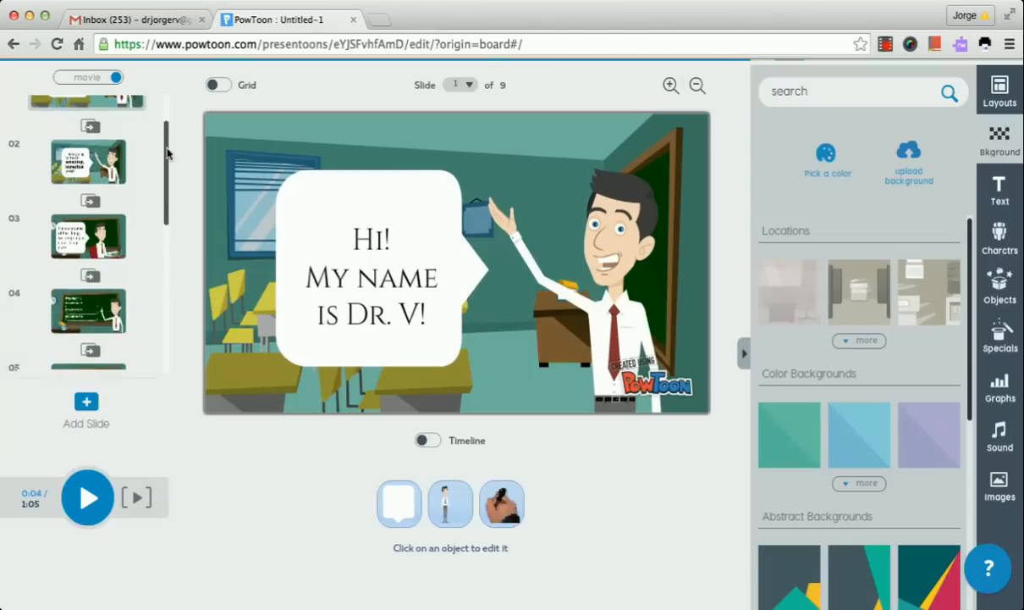
mouse_move(119, 125)
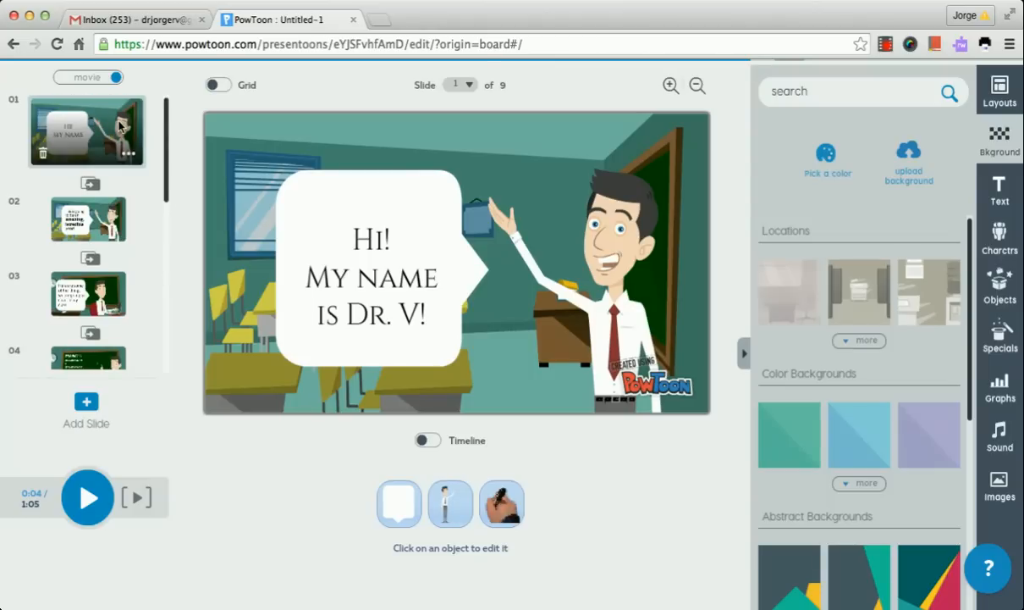
click(87, 500)
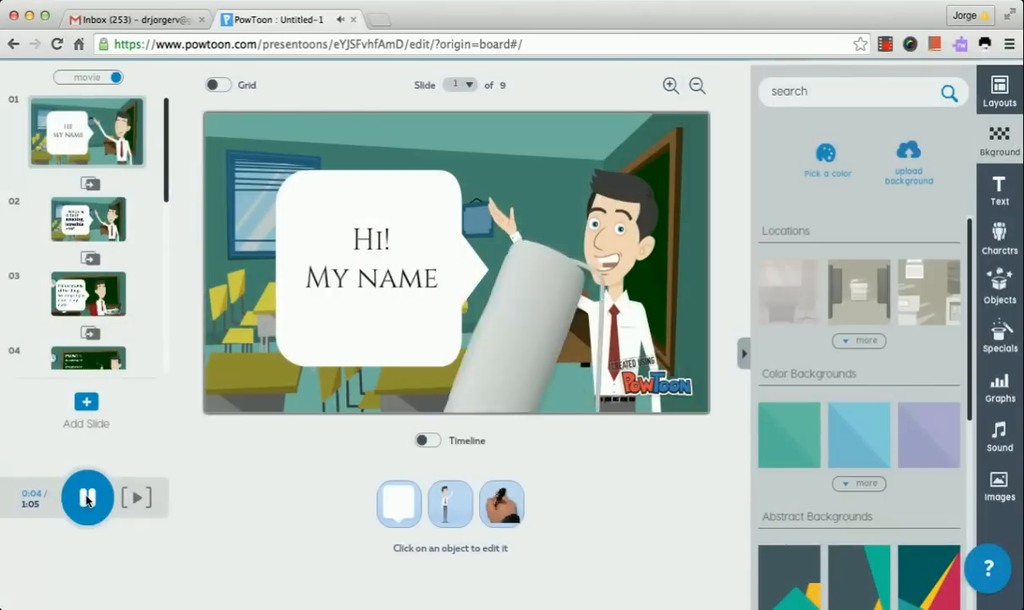
click(87, 499)
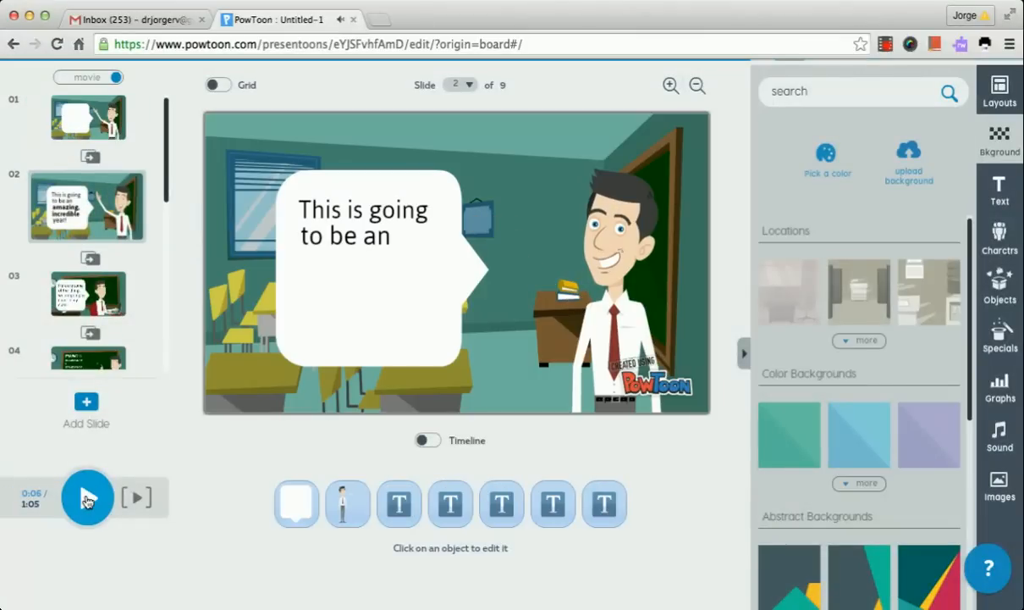
Step: Show the timeline for slide 1 and extend the slide's duration by two seconds to 7 s
click(95, 123)
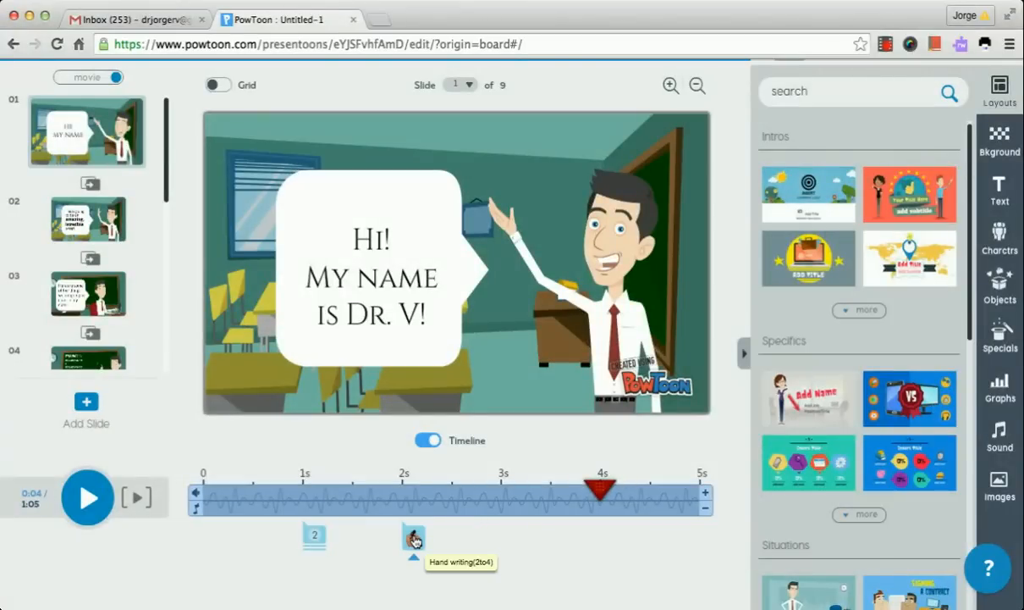
click(705, 492)
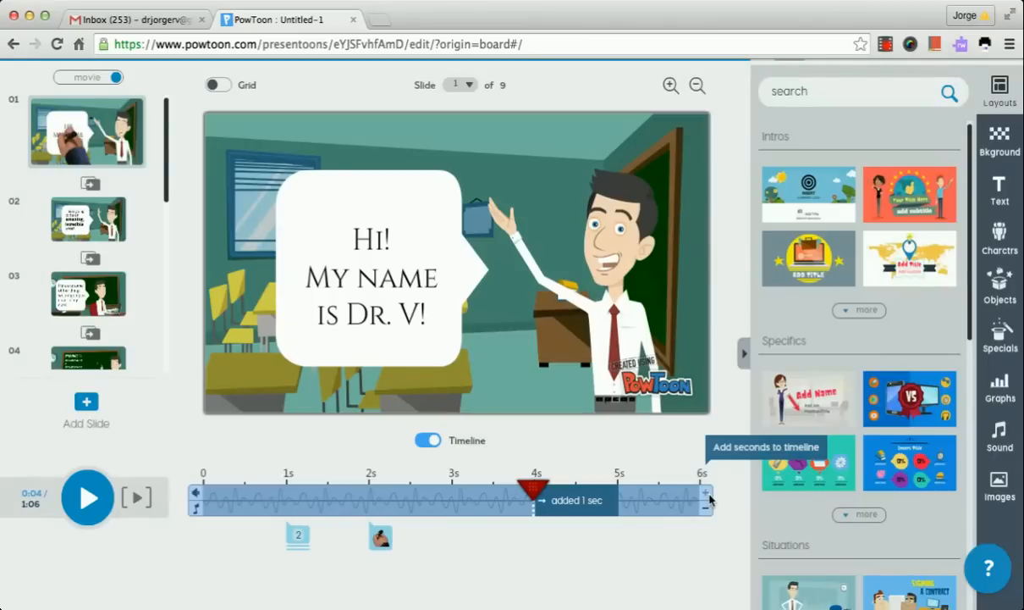
click(706, 492)
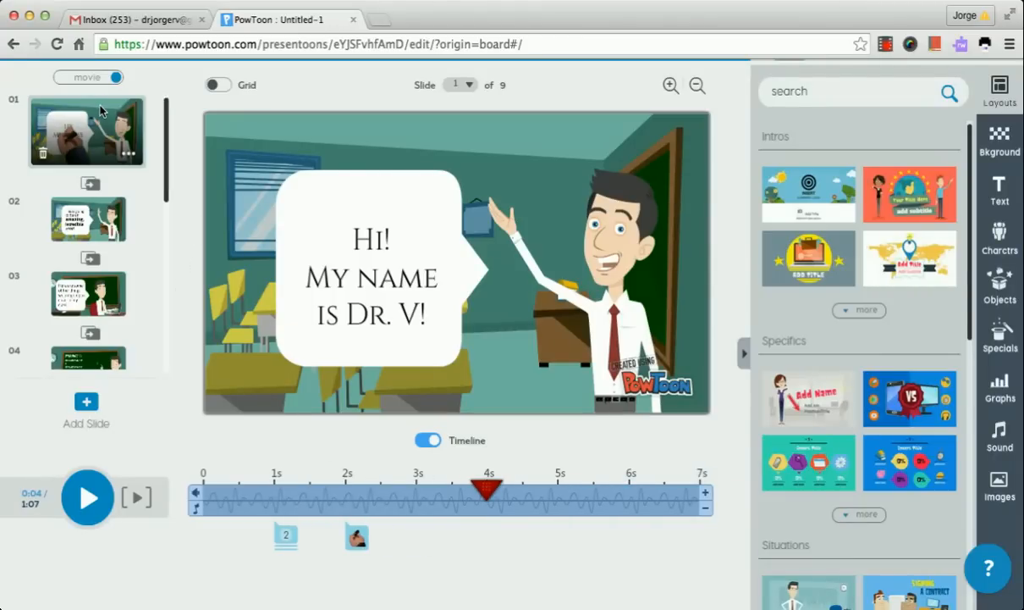
Step: Play the presentation from the start of slide 1 and pause it on slide 2 to check the timing
drag(486, 489, 202, 494)
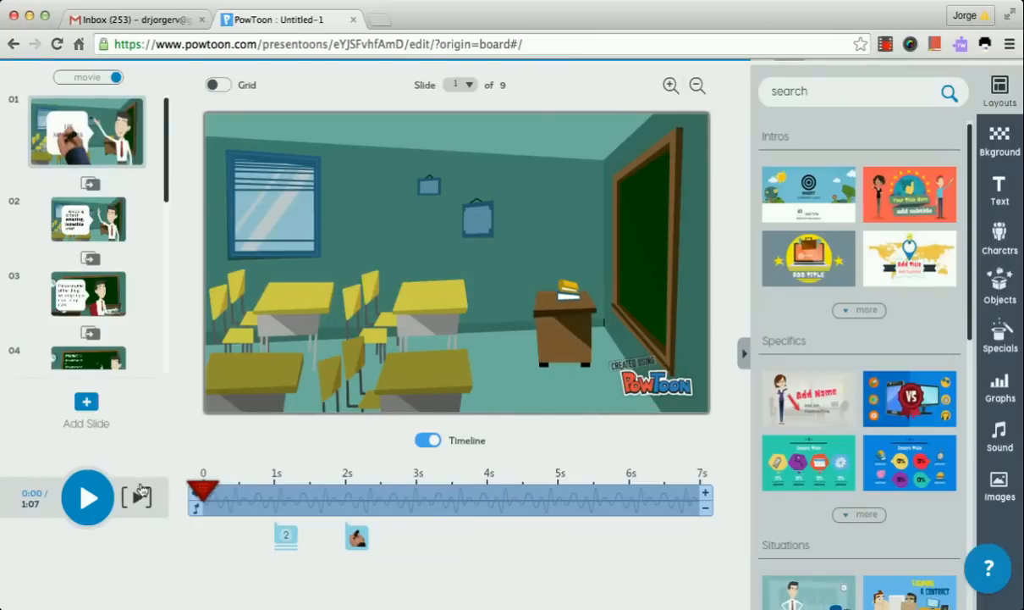
click(88, 495)
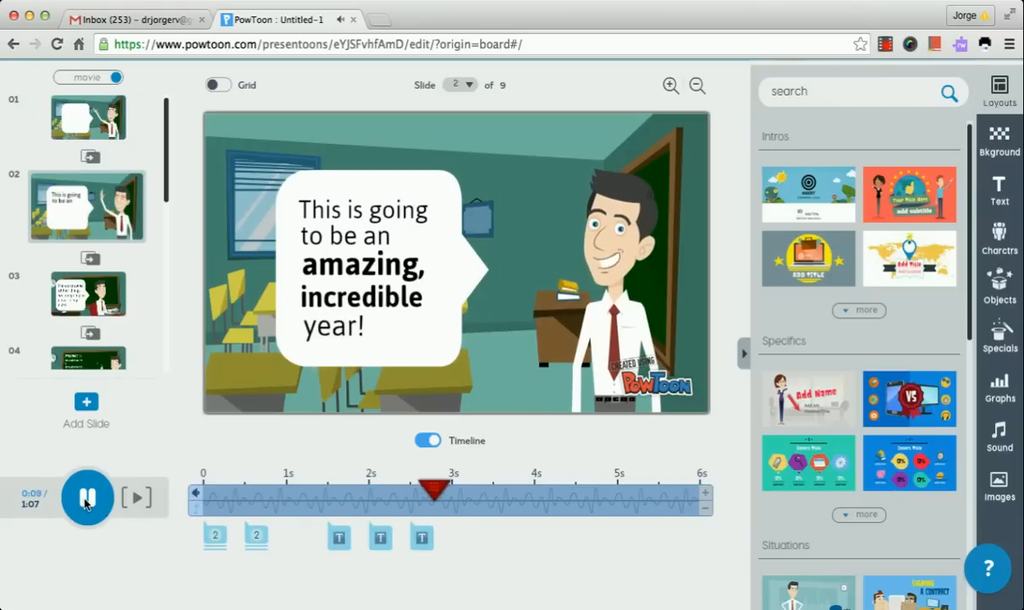
click(87, 500)
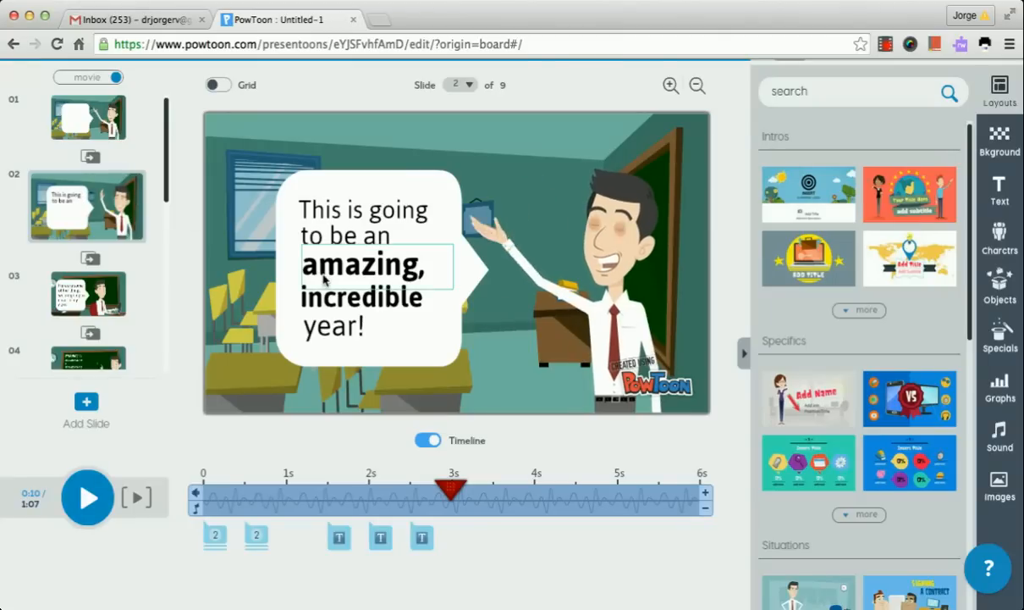
Step: Delete the "year!" and "incredible" text boxes from the speech bubble on slide 2
click(349, 324)
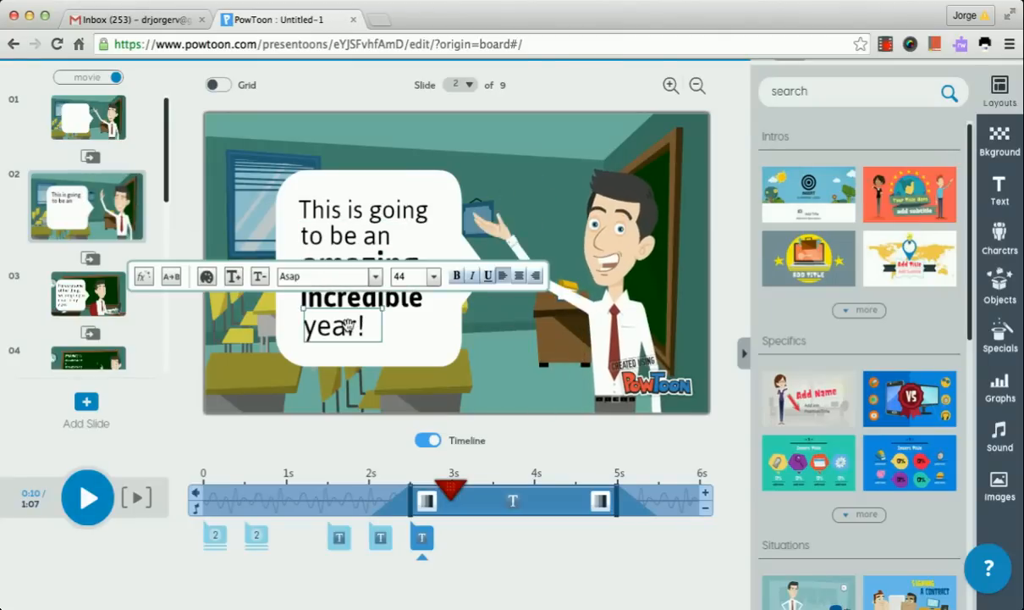
key(Delete)
click(381, 298)
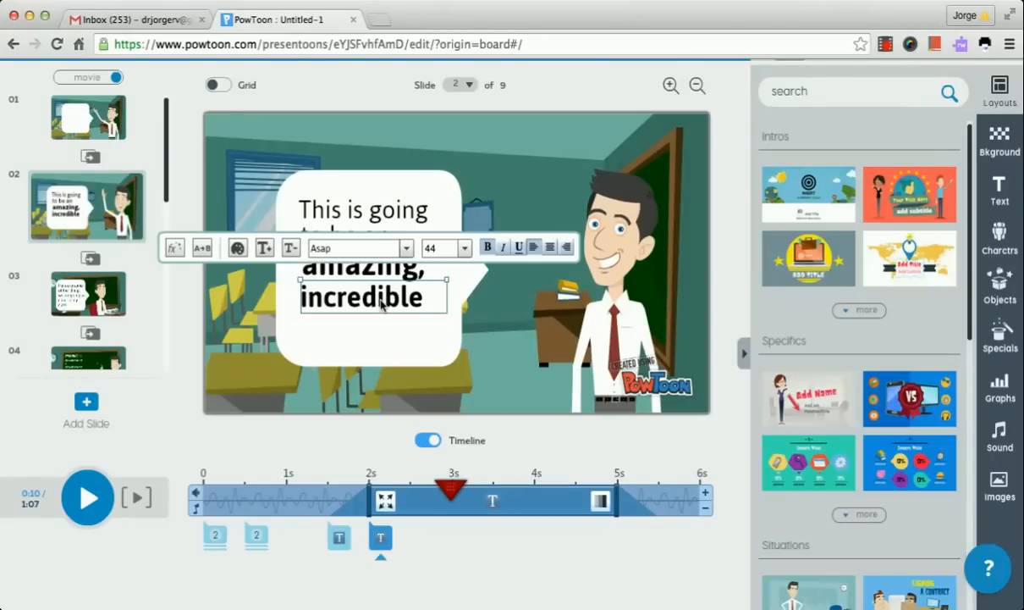
key(Delete)
Step: Open slides 3 and 4 to review their text and timeline elements
click(86, 286)
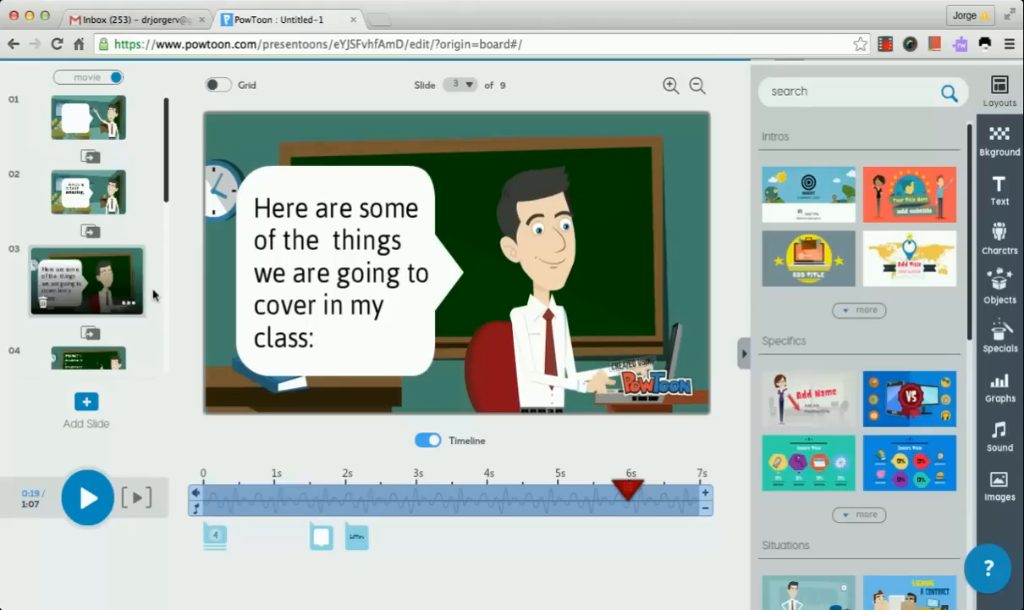
drag(167, 201, 168, 244)
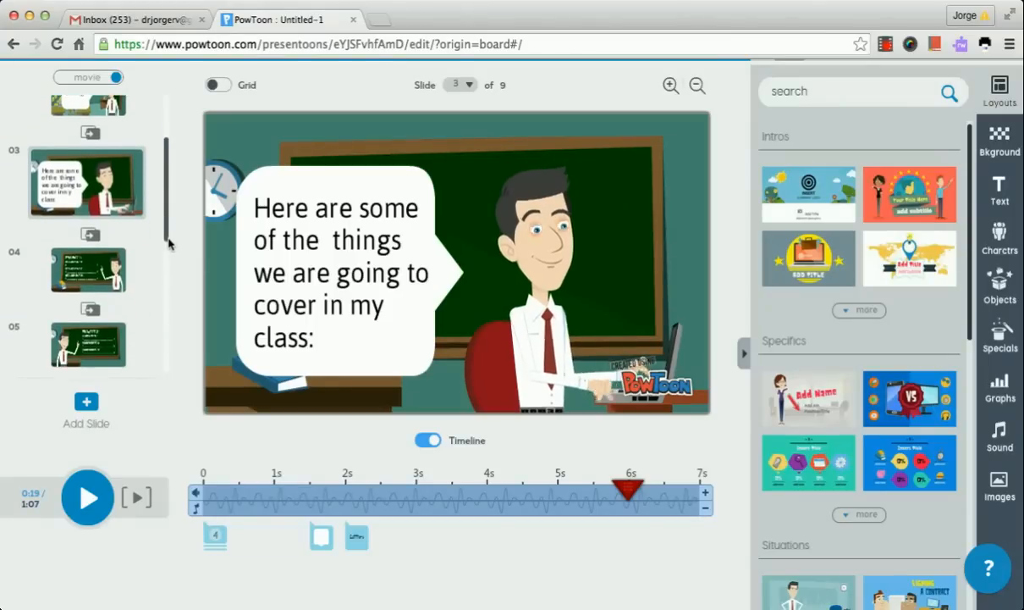
click(88, 253)
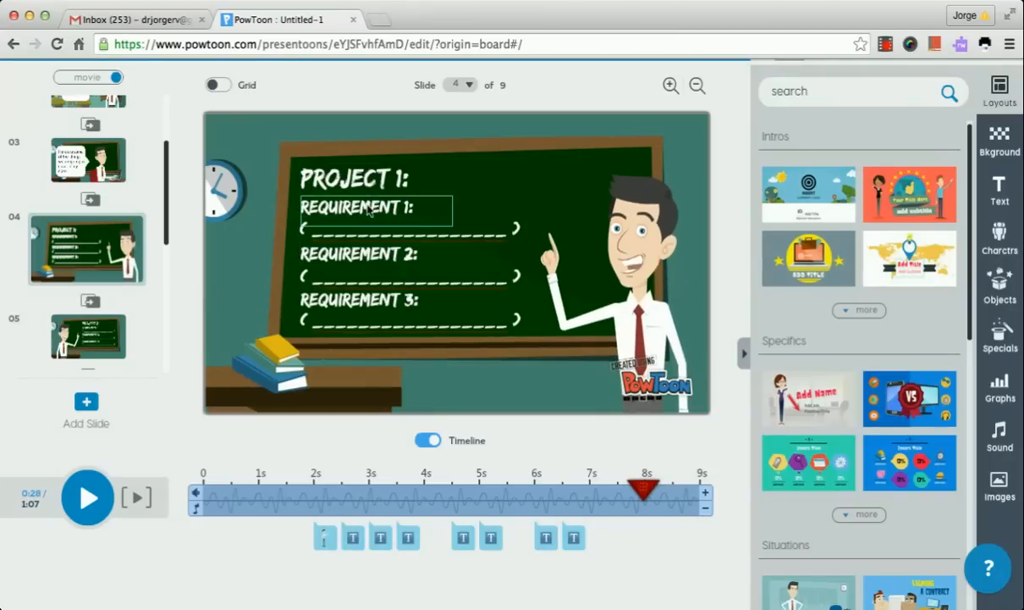
drag(166, 211, 164, 97)
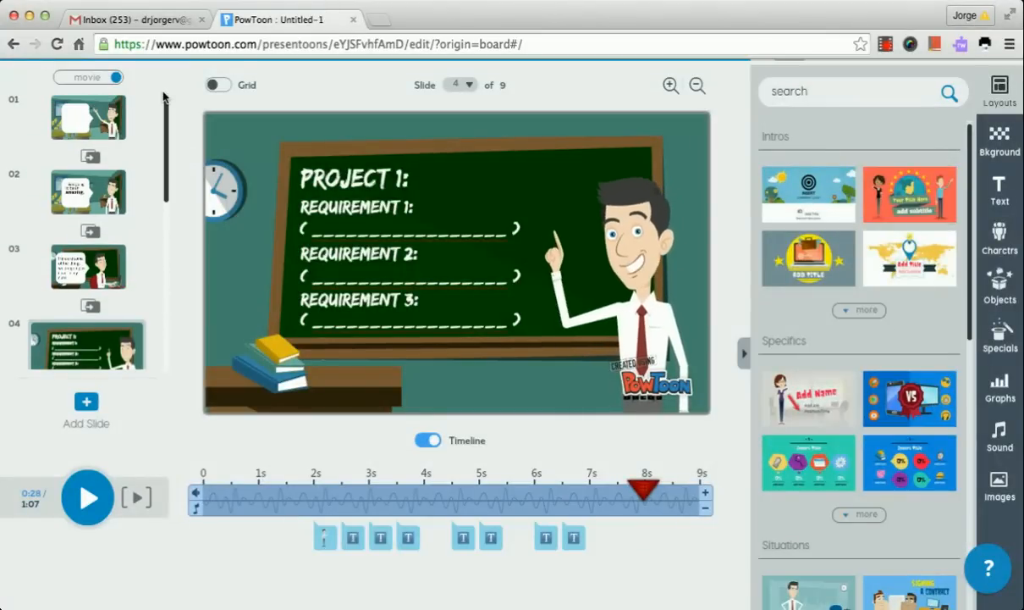